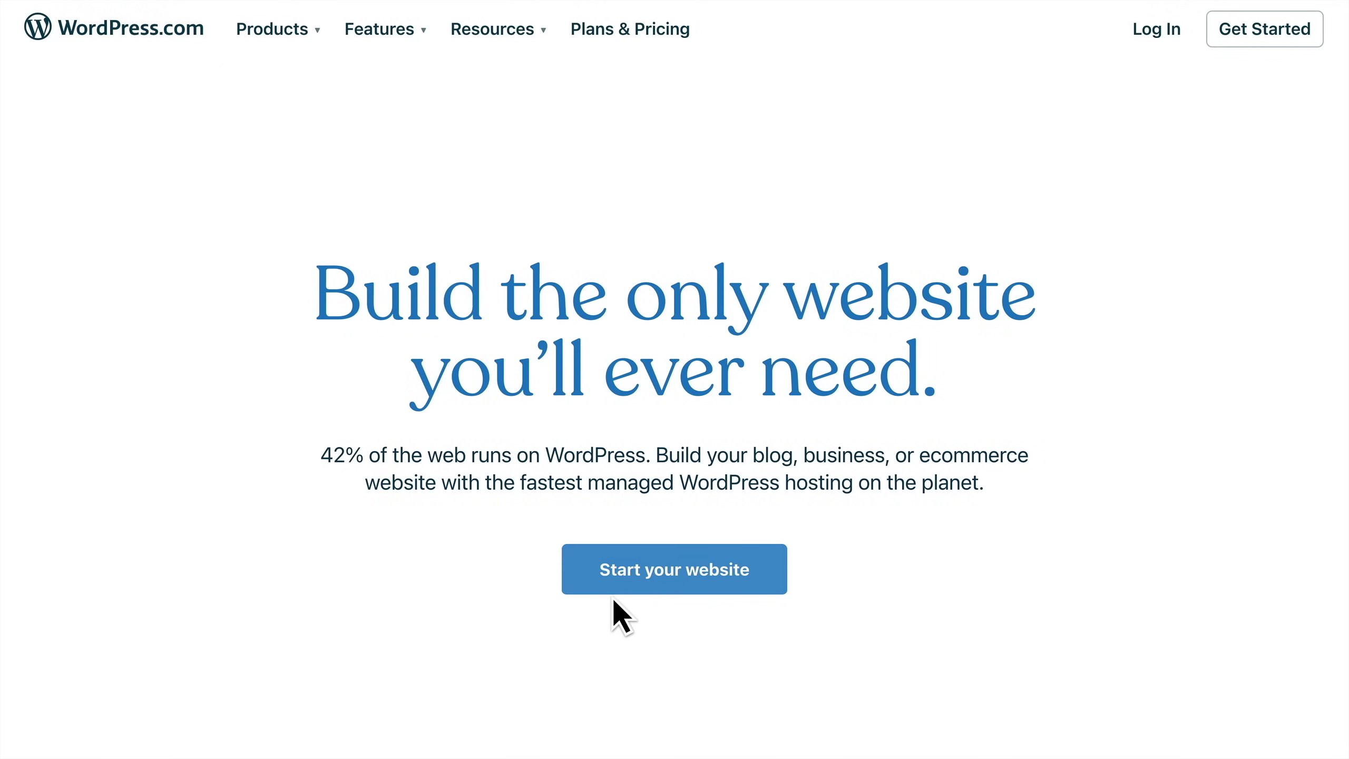
# Start a new website and register a WordPress.com account with email, username and password.
pyautogui.click(780, 592)
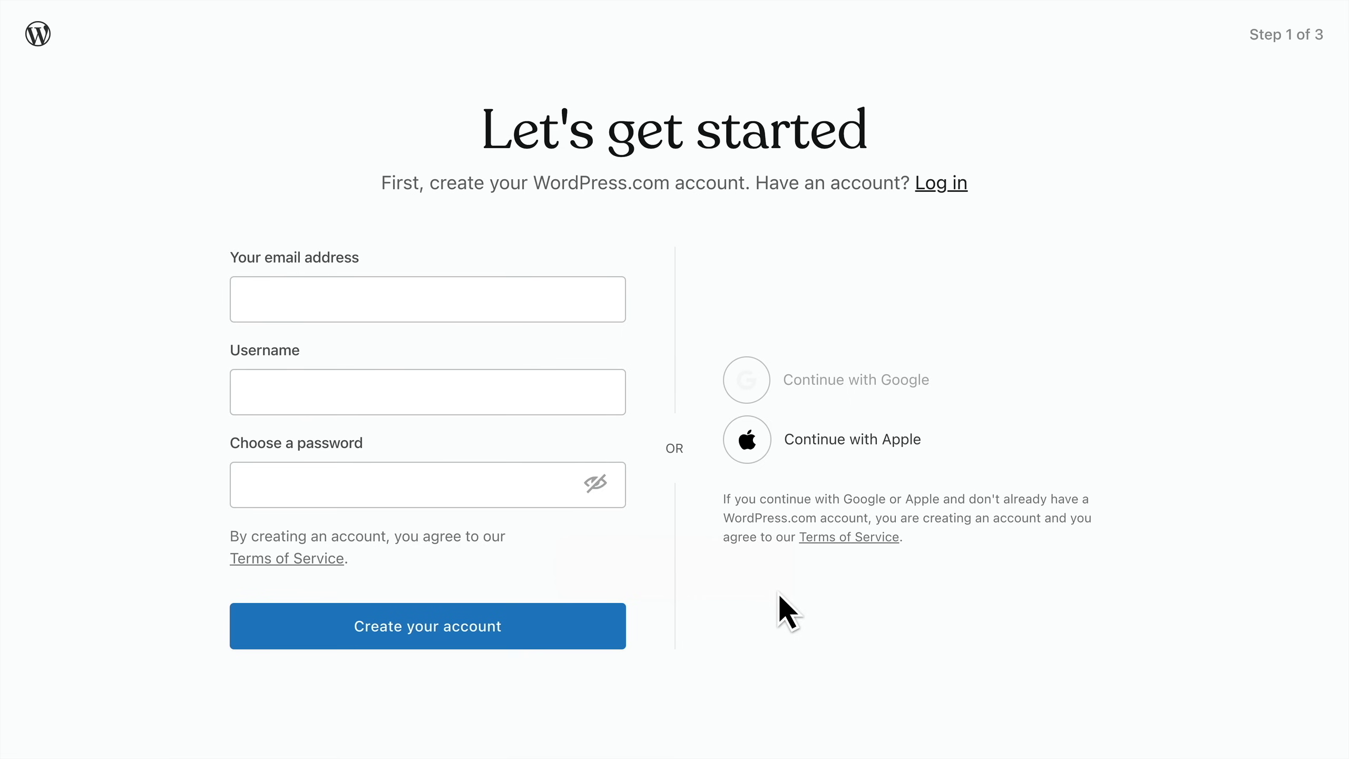
pyautogui.click(481, 300)
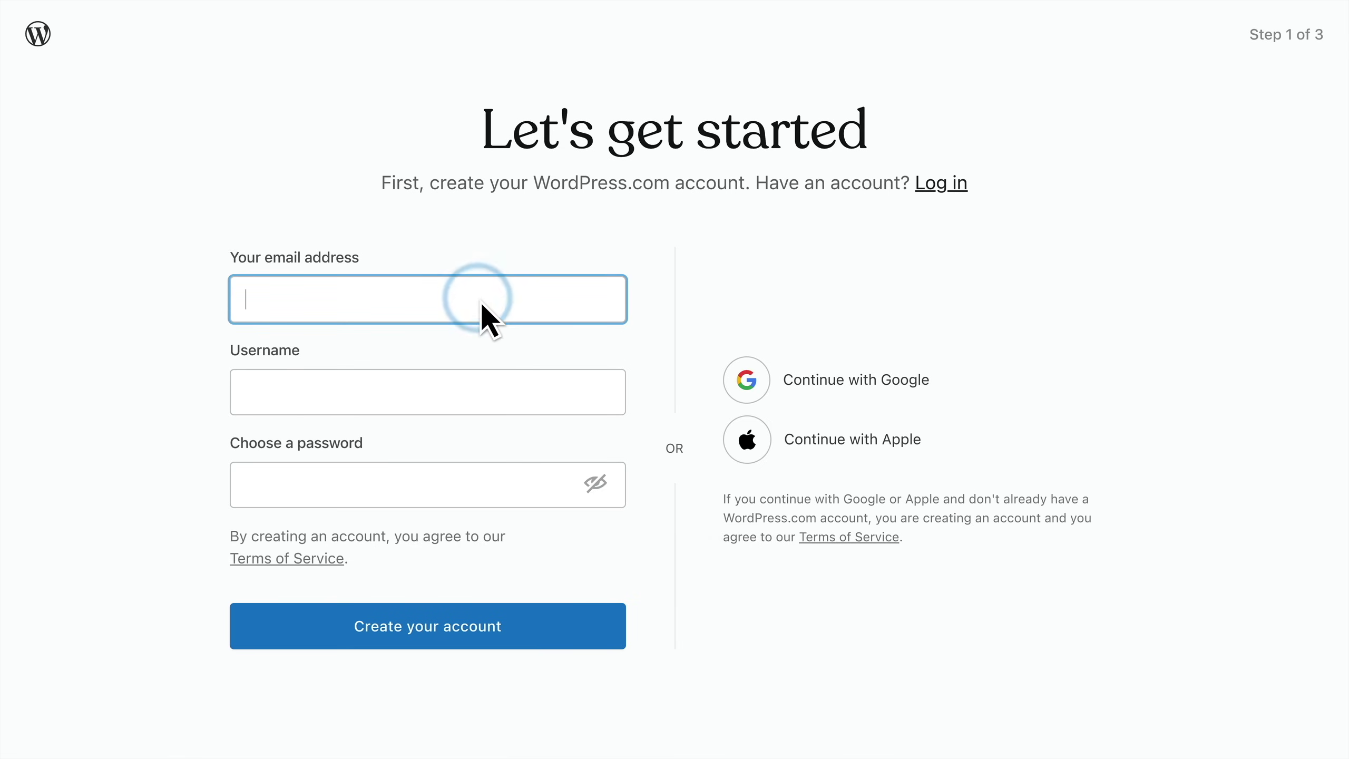
pyautogui.press('Tab')
pyautogui.write('le')
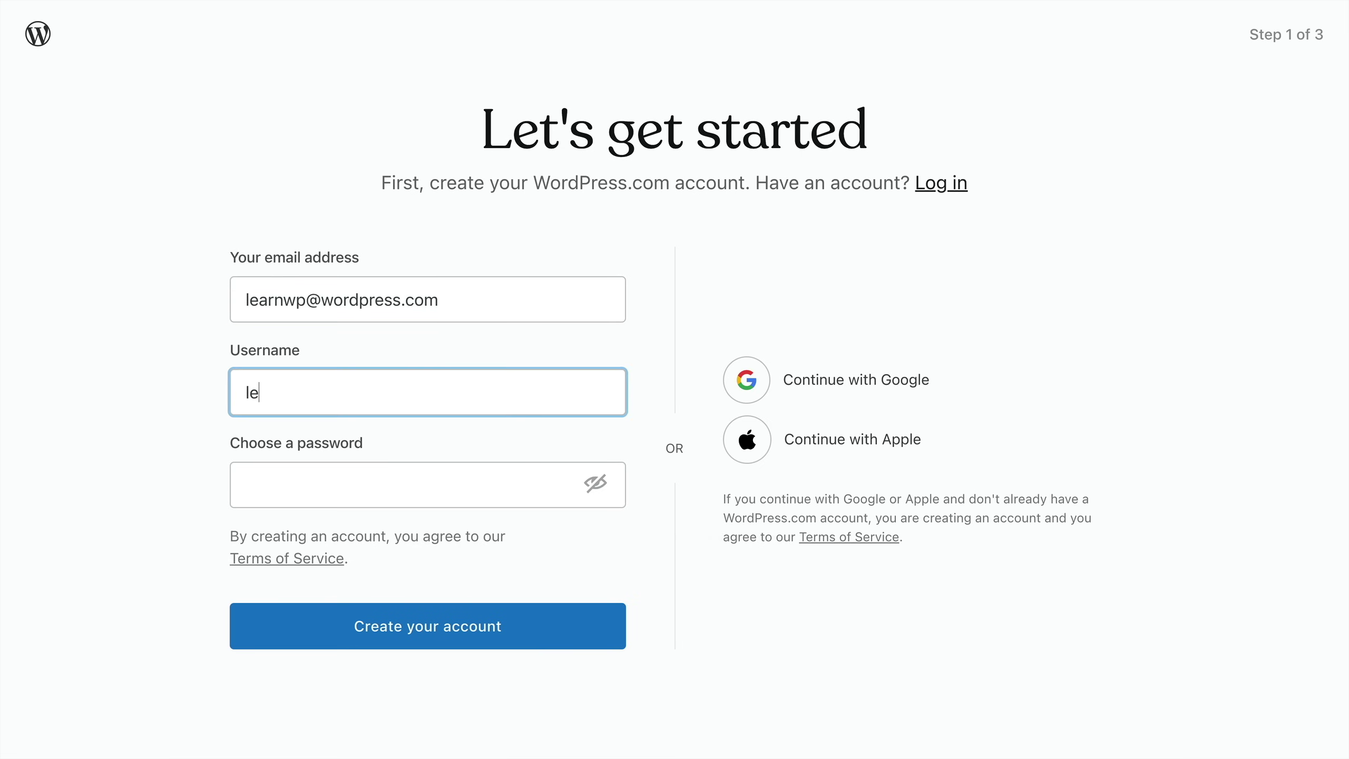
pyautogui.press('Tab')
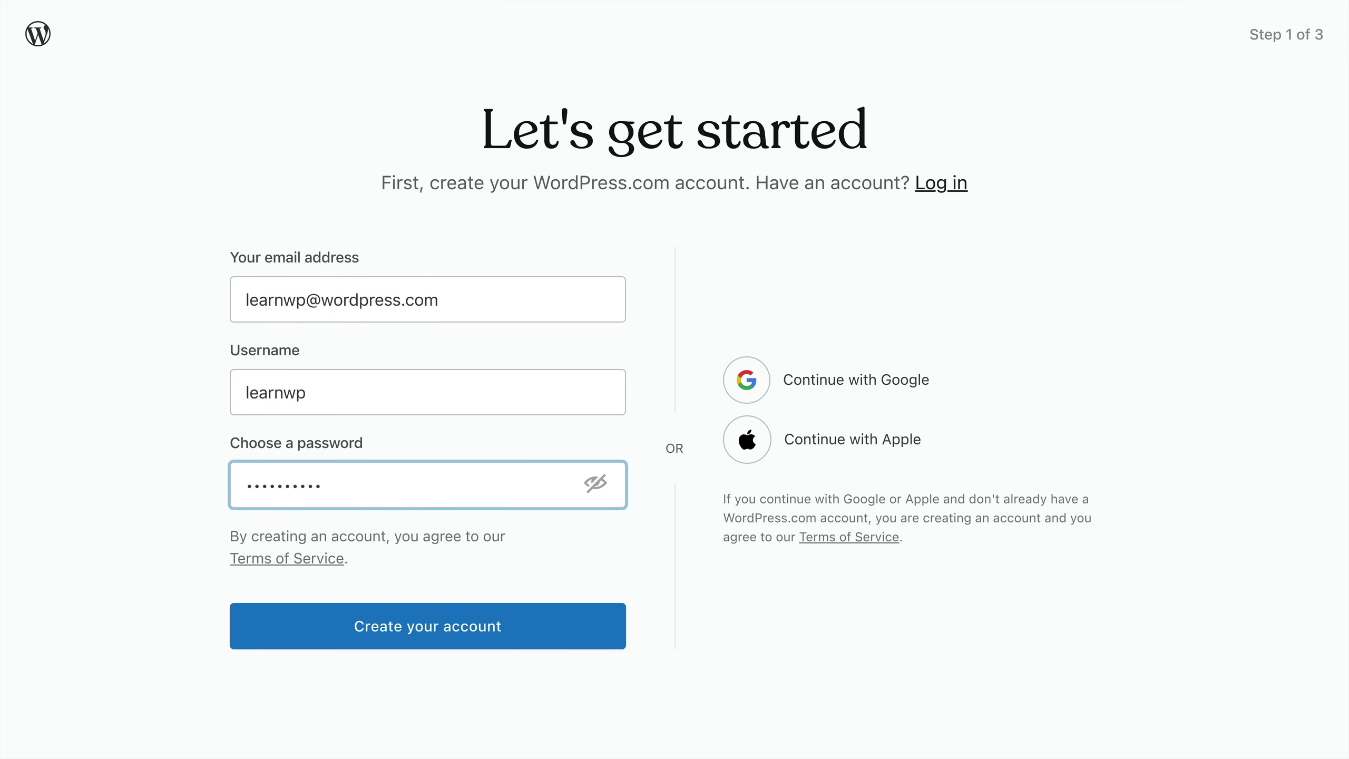
pyautogui.click(546, 641)
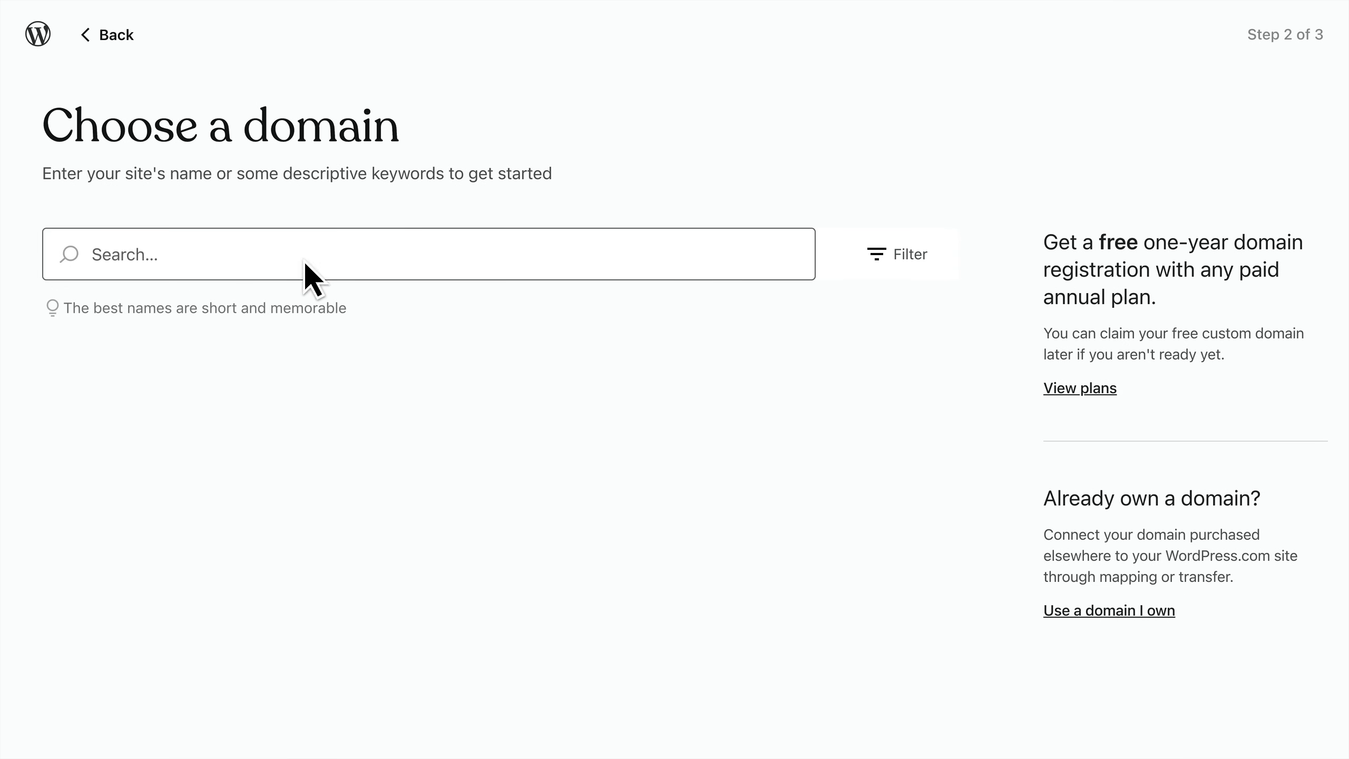
pyautogui.write('Learn WordPress')
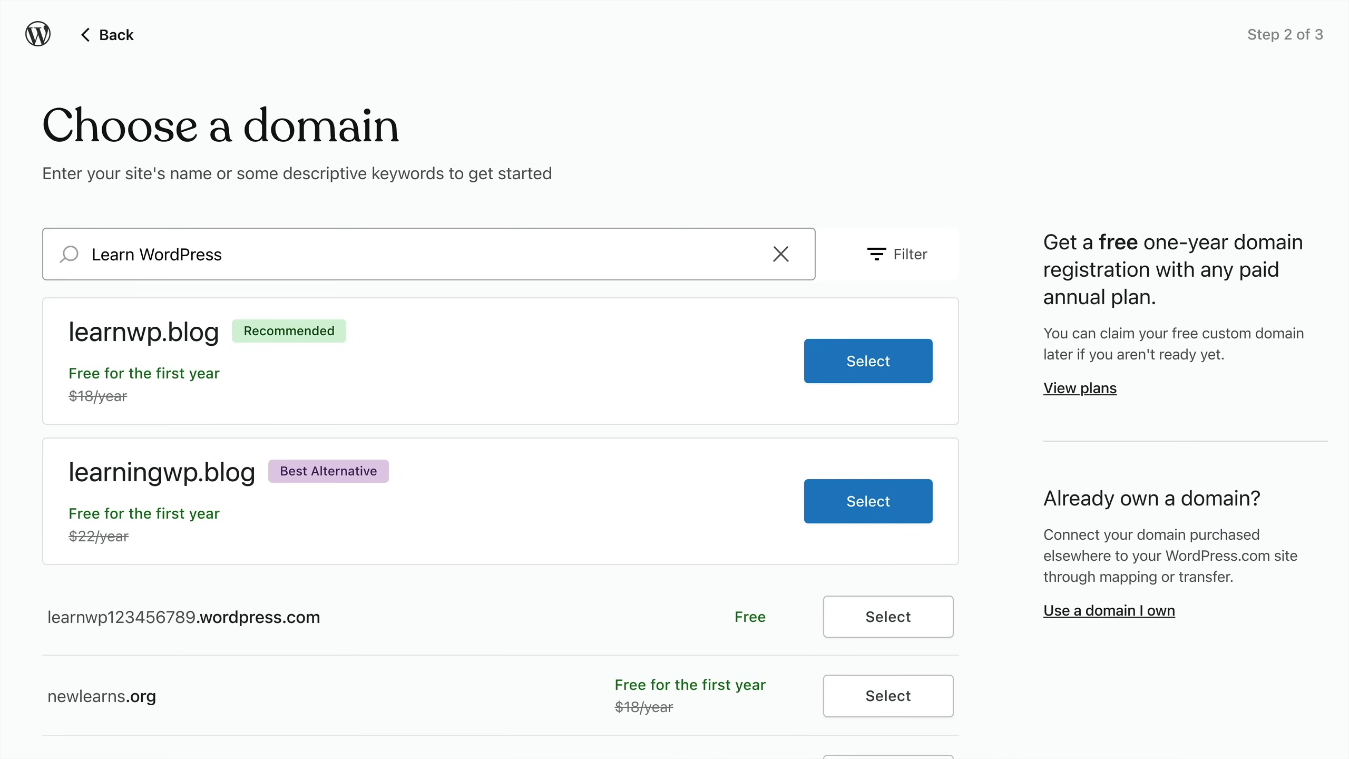
pyautogui.scroll(-5, 300, 254)
pyautogui.scroll(-2, 300, 254)
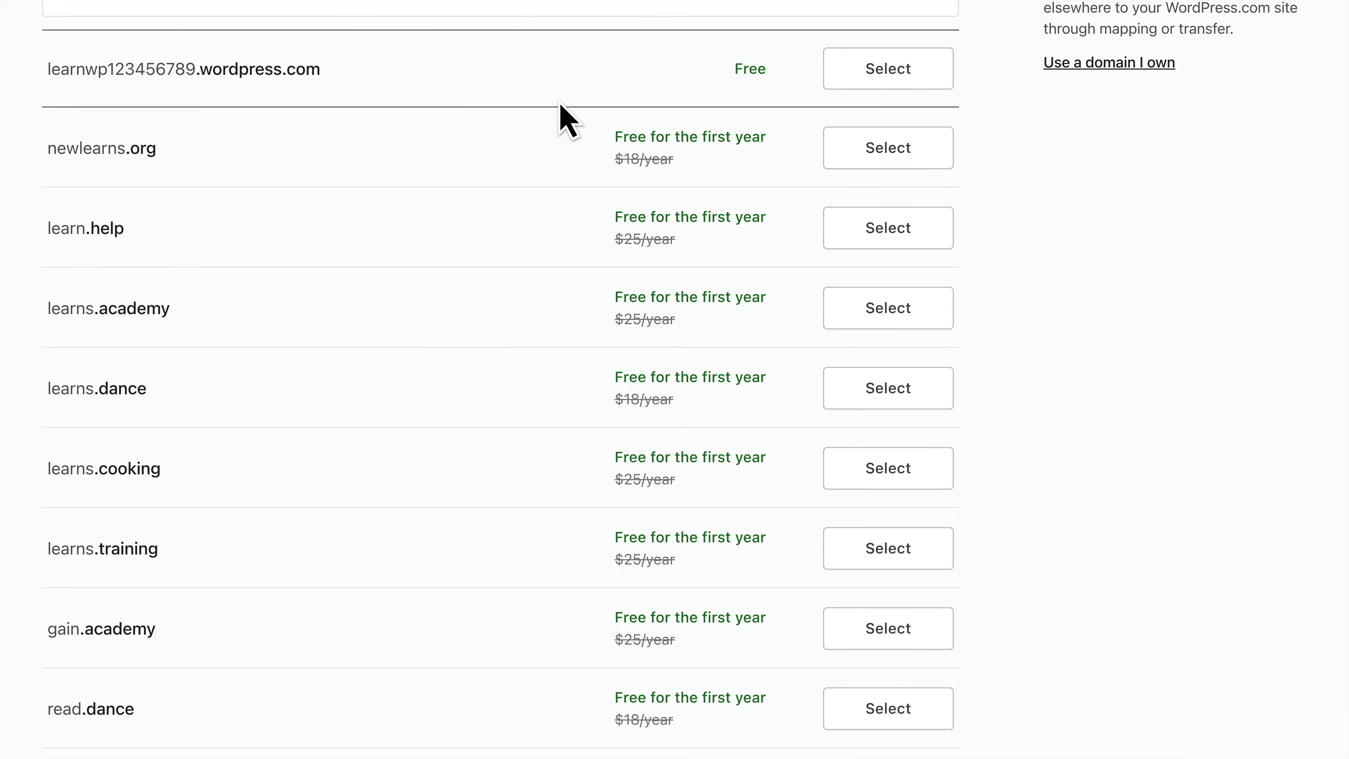
# Select the free wordpress.com subdomain for the Learn WordPress site.
pyautogui.click(932, 85)
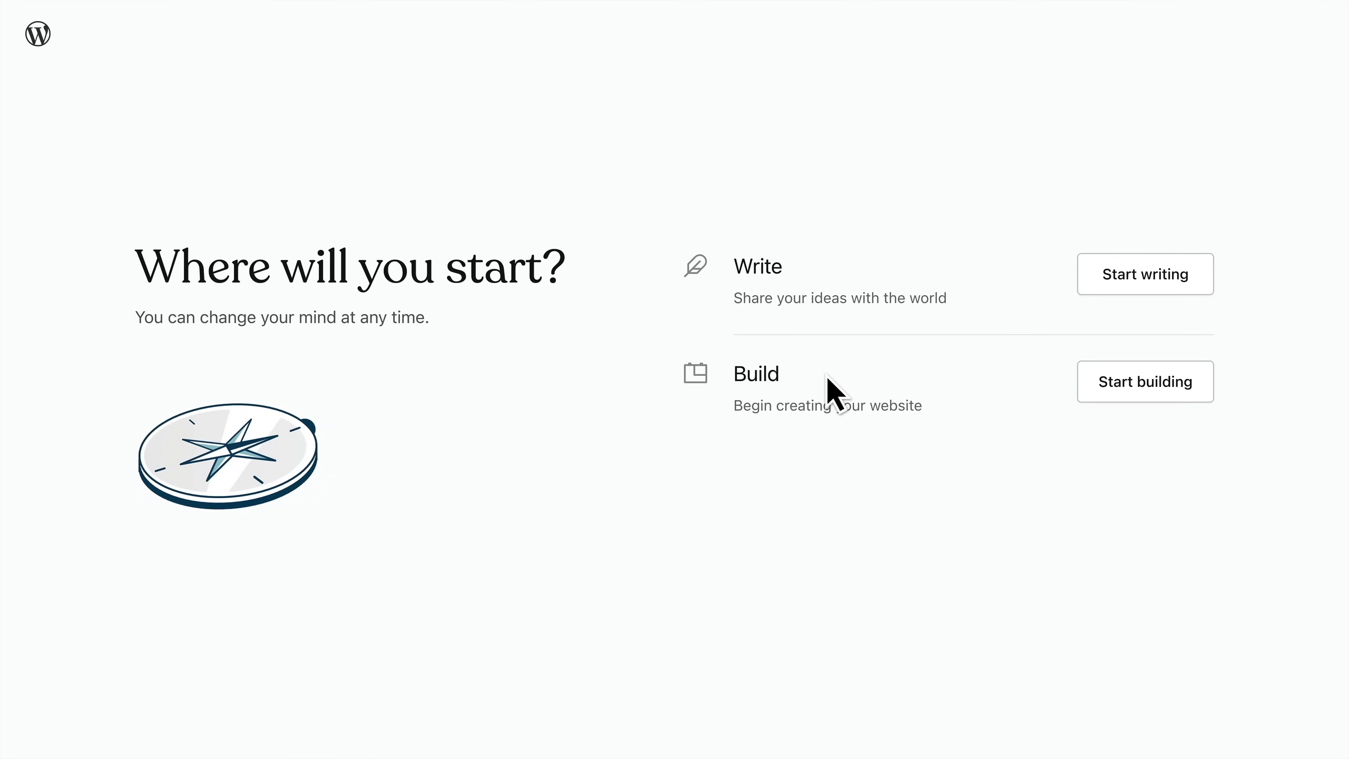
# Start by writing, and title the blog 'Learn WordPress' with tagline 'Build your blog with WordPress.com'.
pyautogui.click(1200, 292)
pyautogui.click(1092, 316)
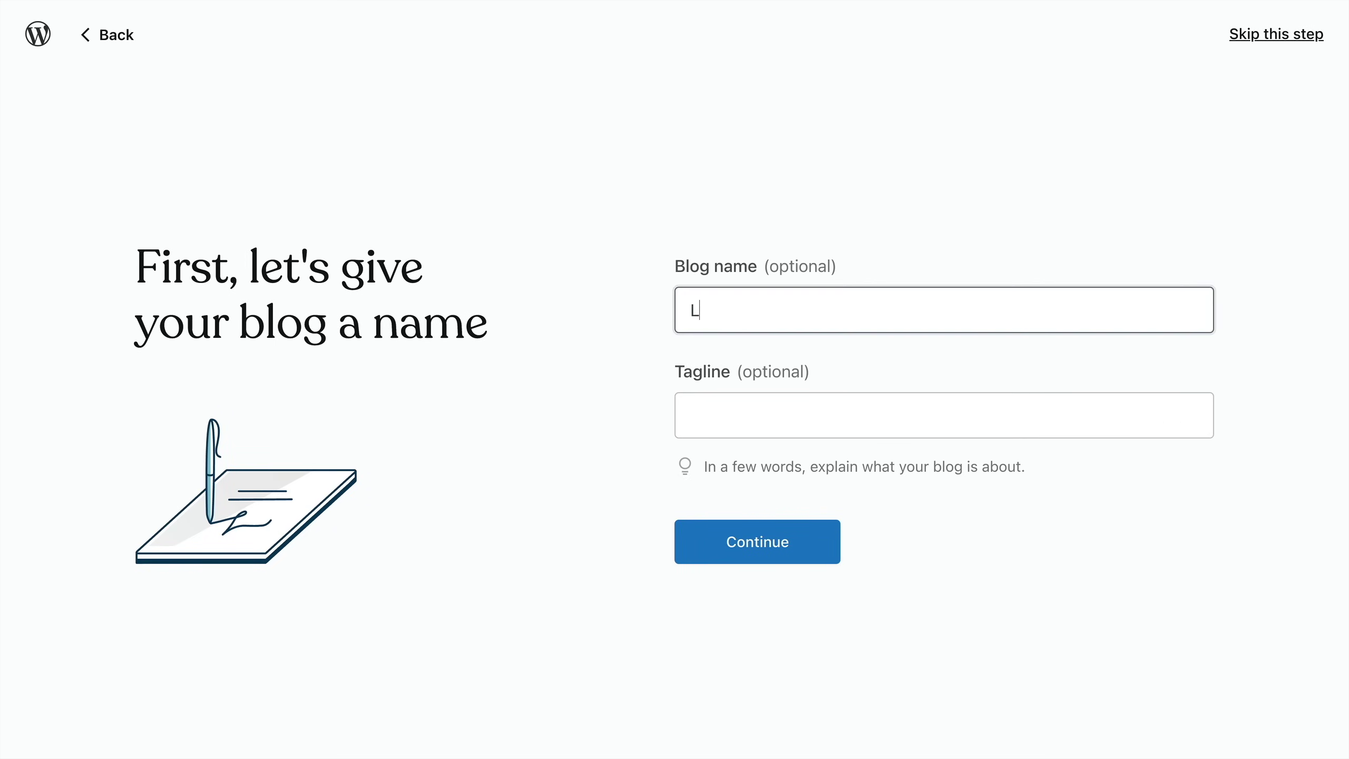
pyautogui.write('Learn WordPress')
pyautogui.click(944, 427)
pyautogui.write('B')
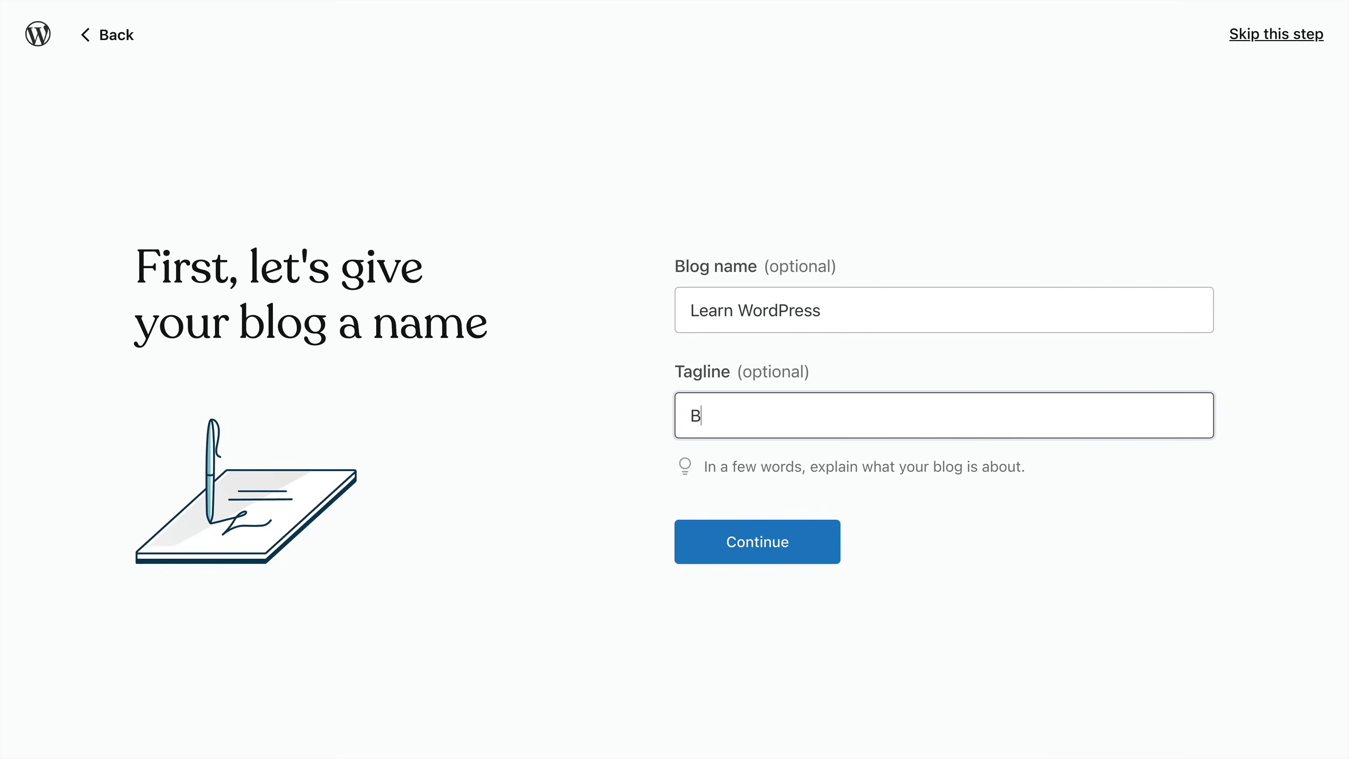
pyautogui.write('uild your blog with WordPr')
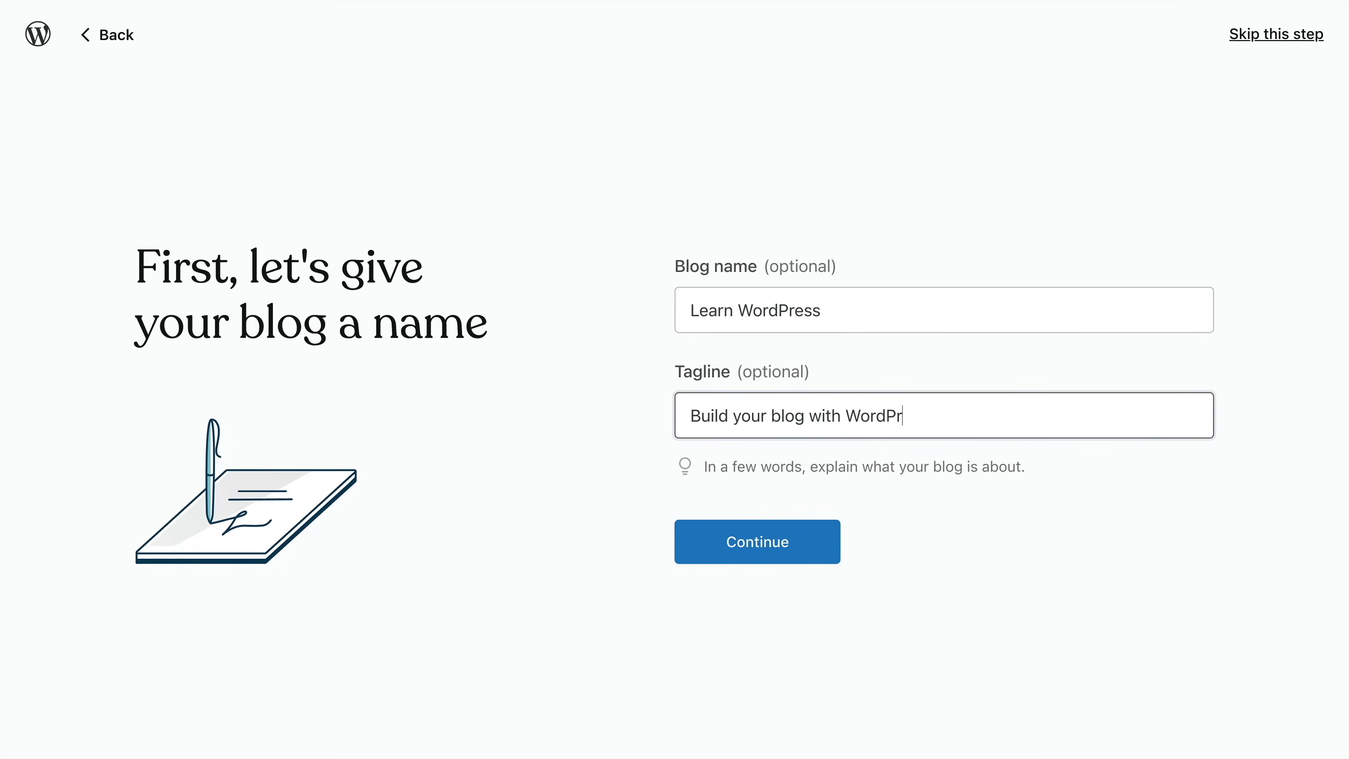
pyautogui.write('ess.com')
pyautogui.click(991, 532)
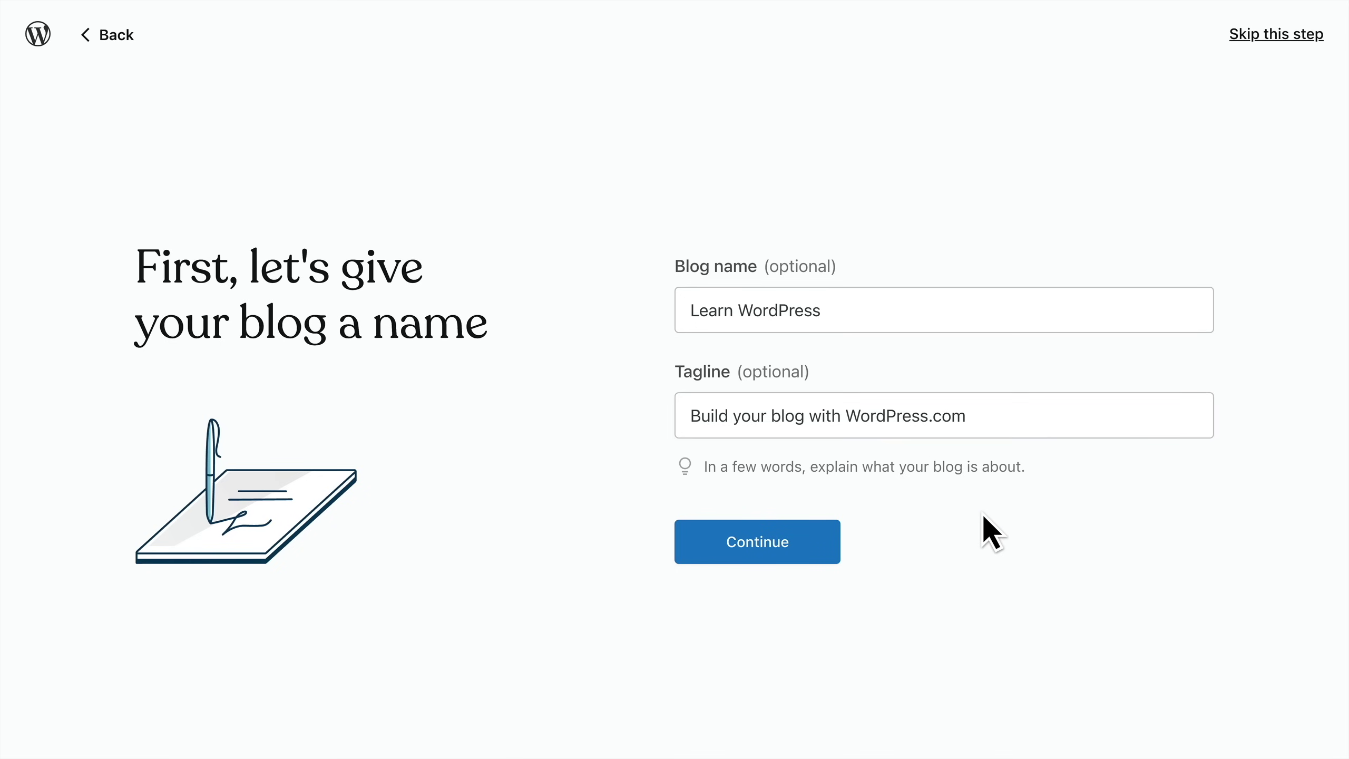
pyautogui.click(825, 557)
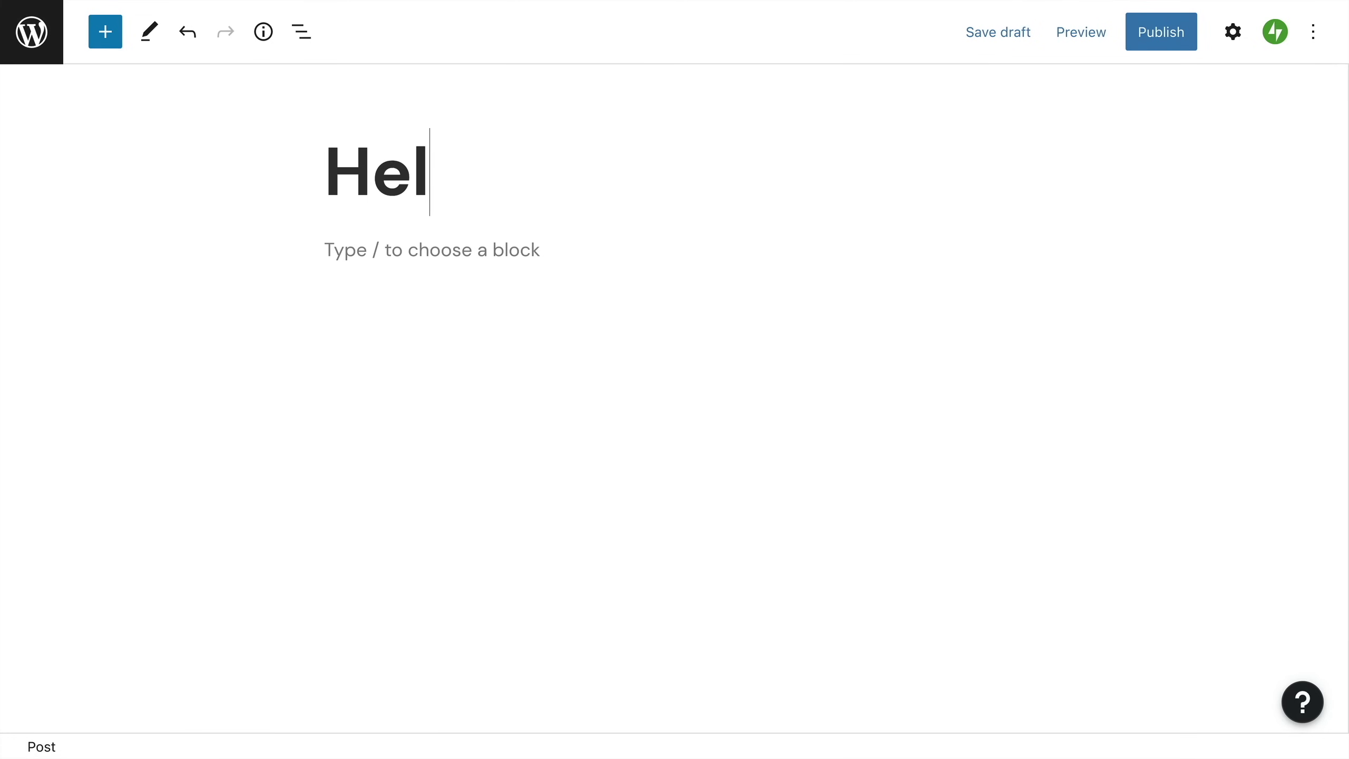
pyautogui.write('lo World!')
# Title the post 'Hello World!' and write three welcome paragraphs below it.
pyautogui.press('Return')
pyautogui.write('Welcome to our brand ')
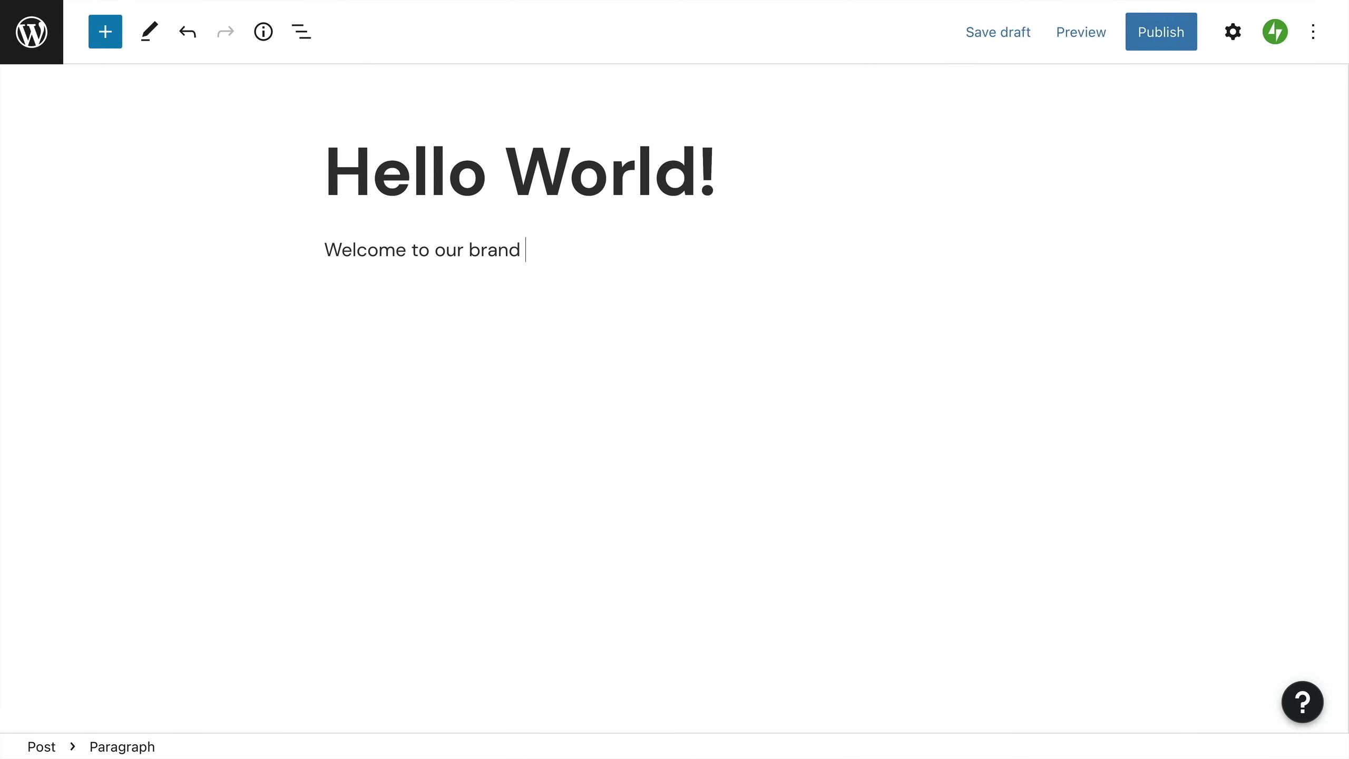
pyautogui.write('new site. Whether you’re a WordPress beginner who wants to become a WordPress.com pro, or just need to learn the basics, you’ve come to the right place.')
pyautogui.press('Return')
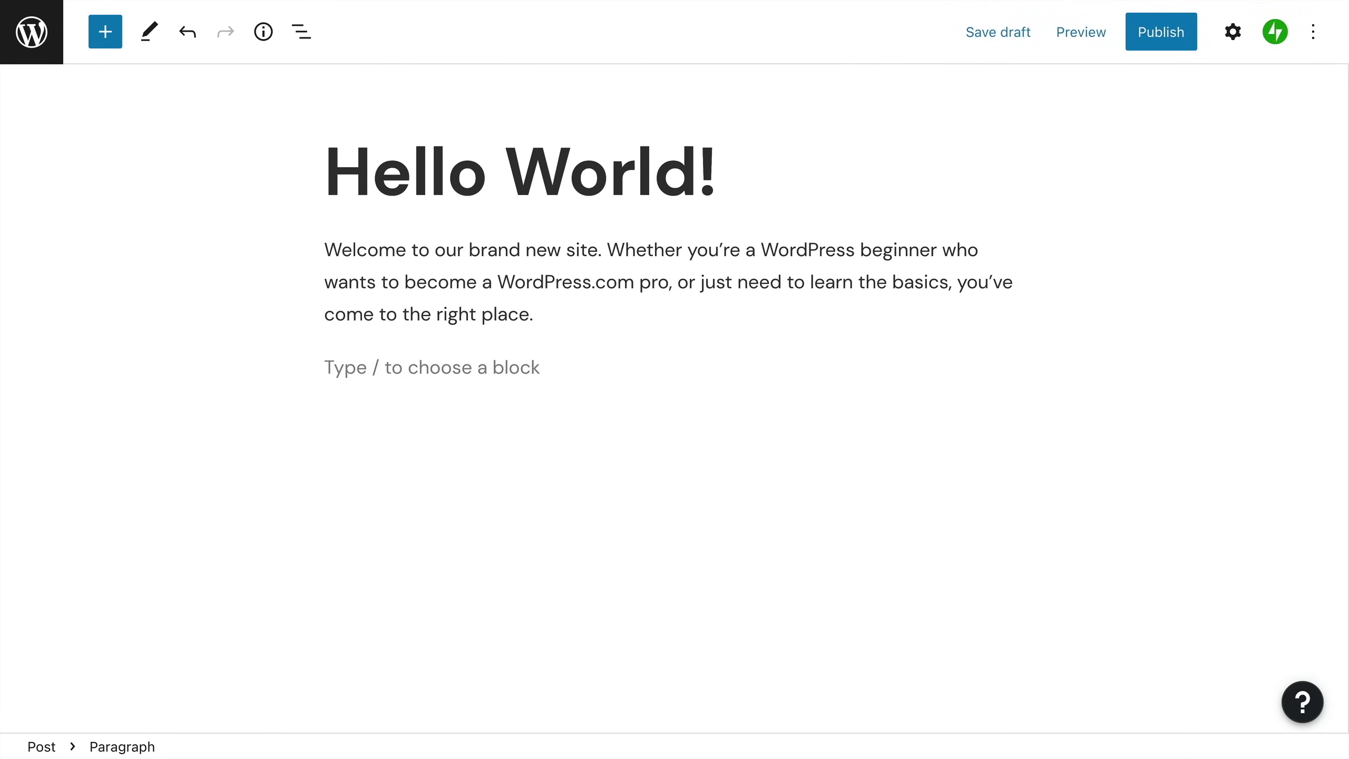
pyautogui.write("This blog will feature content to help you learn how to make posts, pages, do basic customization, and broadcast your posts on social media. We'll cover all the basics you need to get up and running immediately. Think of this site as the quick-start WordPress tutorial you never knew you needed.")
pyautogui.press('Return')
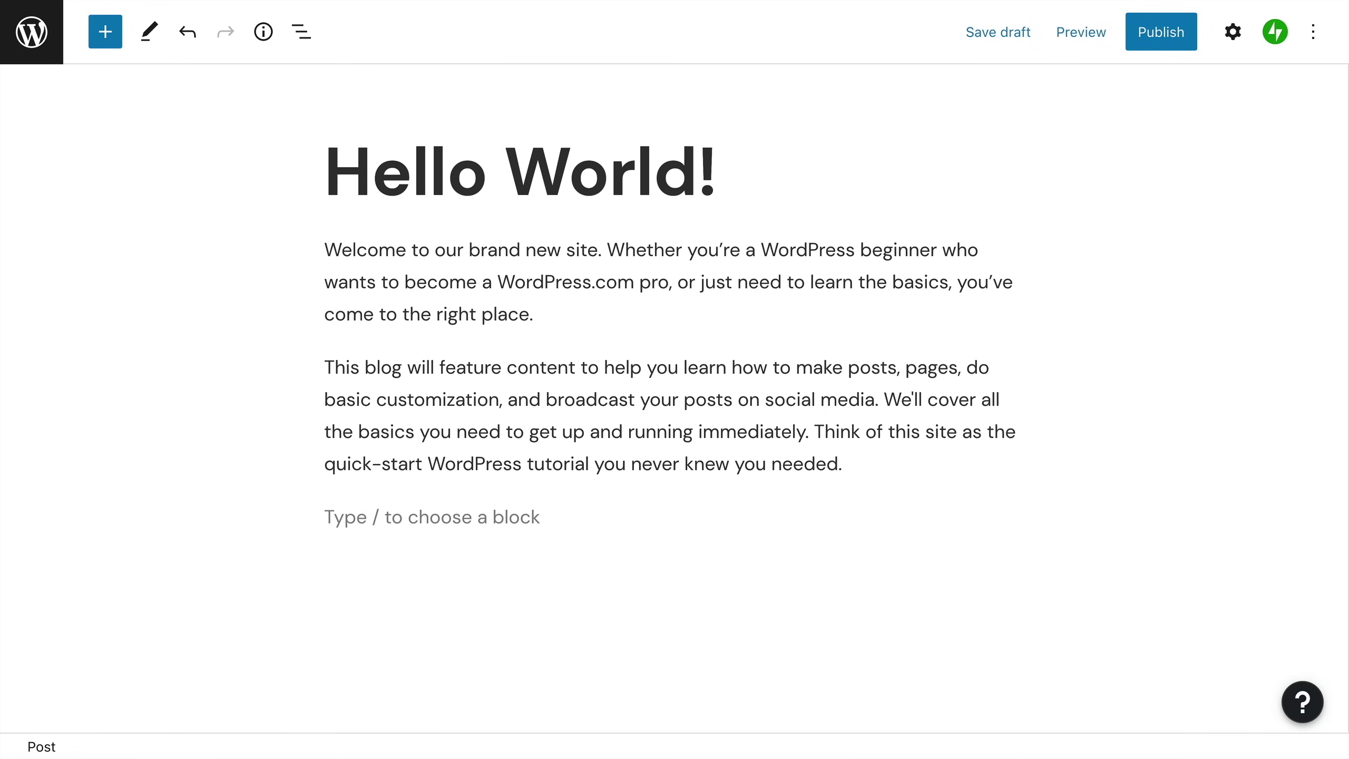
pyautogui.write('Be sure to subscribe to receive email notifications any time we publish new content. And if you want more help, visit our Support site for documentation on every WordPress.com question you can think of. Ready to get started?')
pyautogui.press('Return')
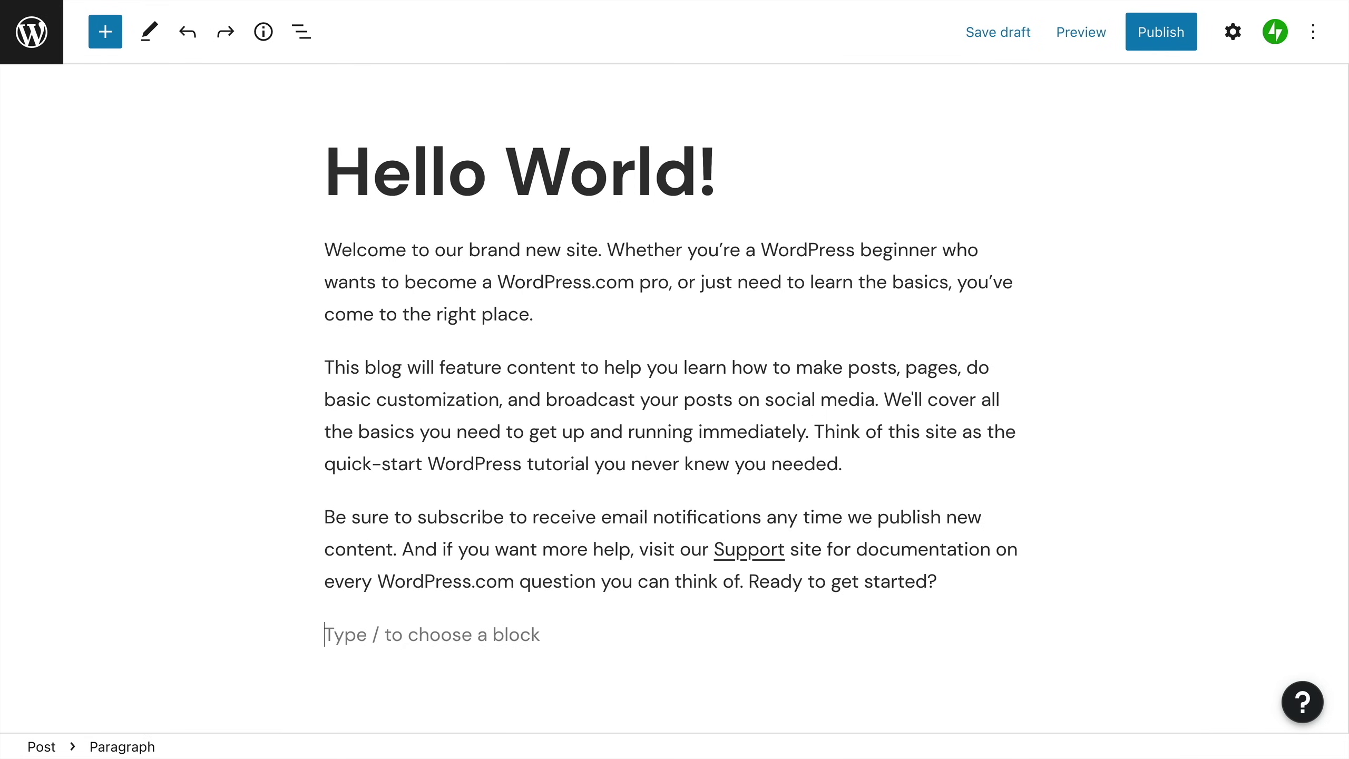
# Step through the suggested block types, then open Browse all for the full block library.
pyautogui.click(674, 661)
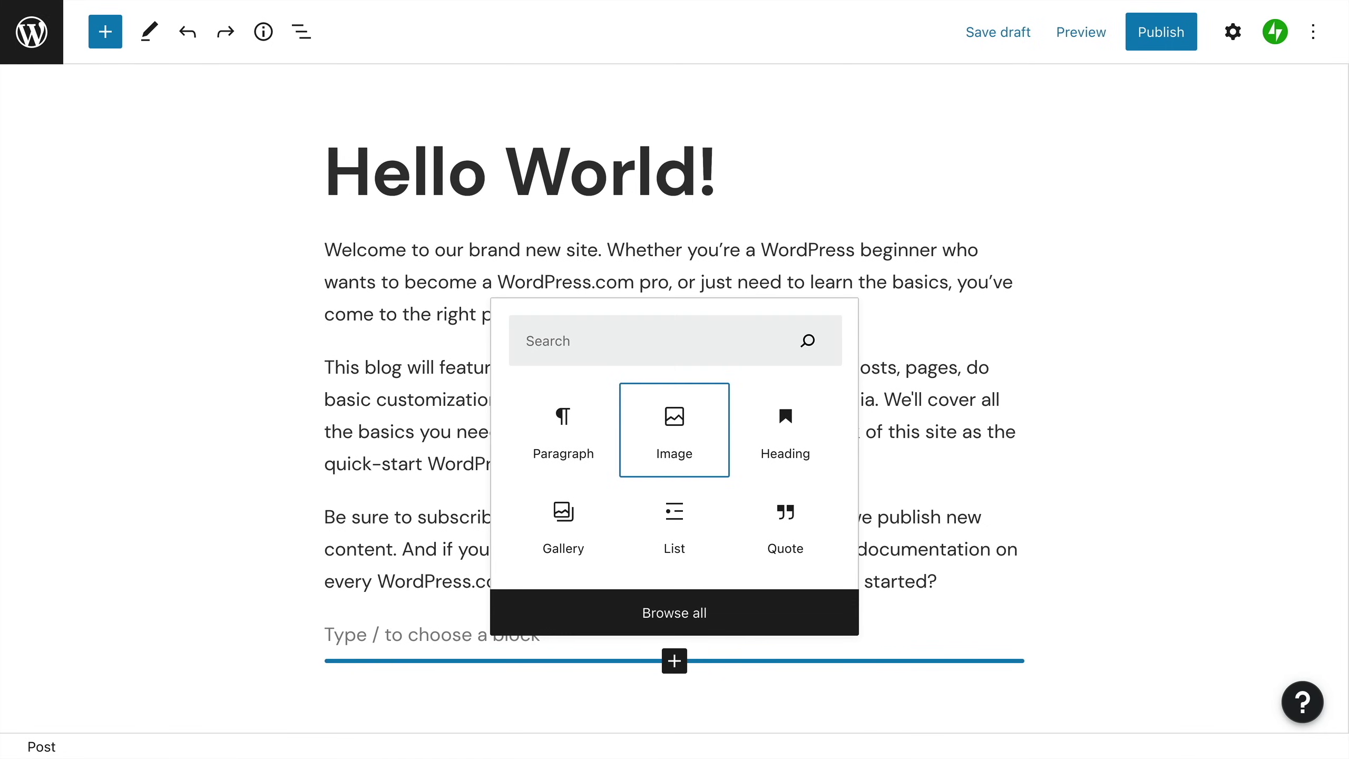
pyautogui.press('Right')
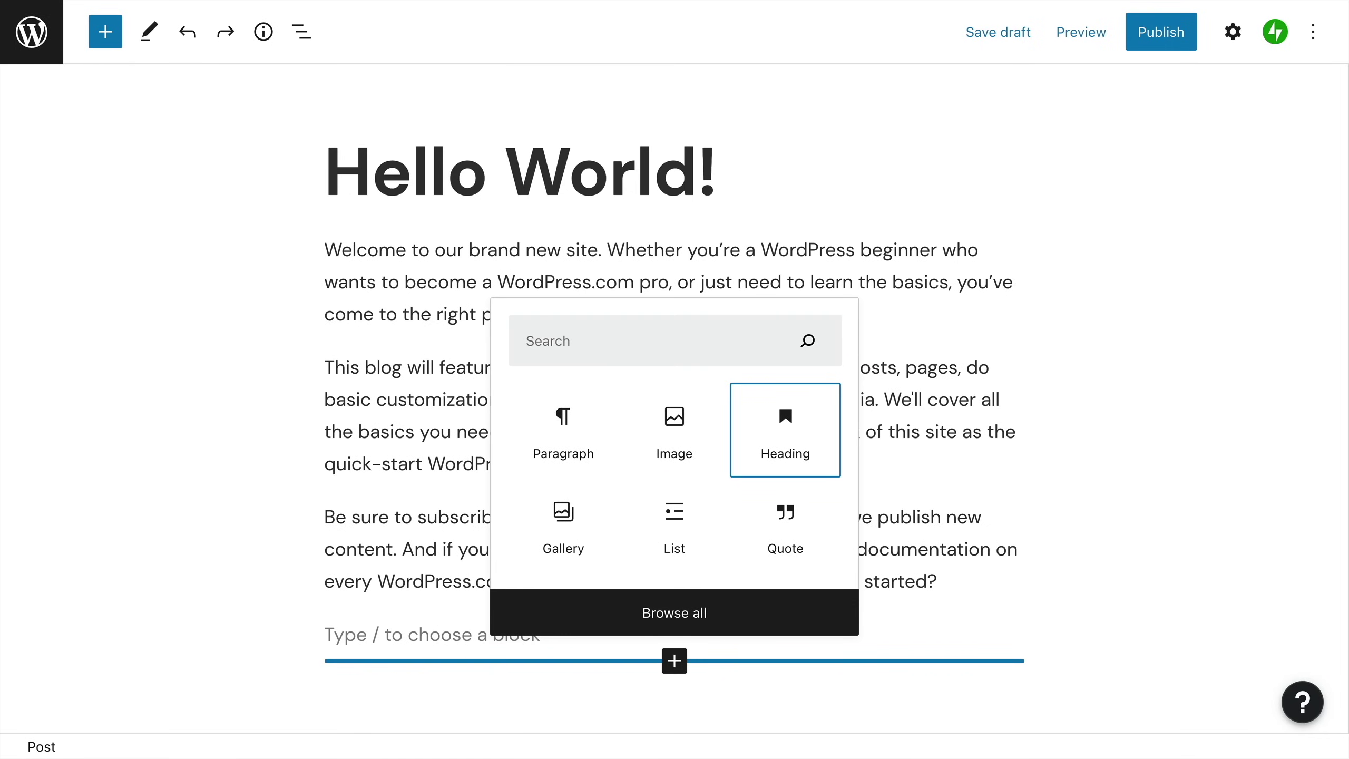
pyautogui.press('Right')
pyautogui.press('Right')
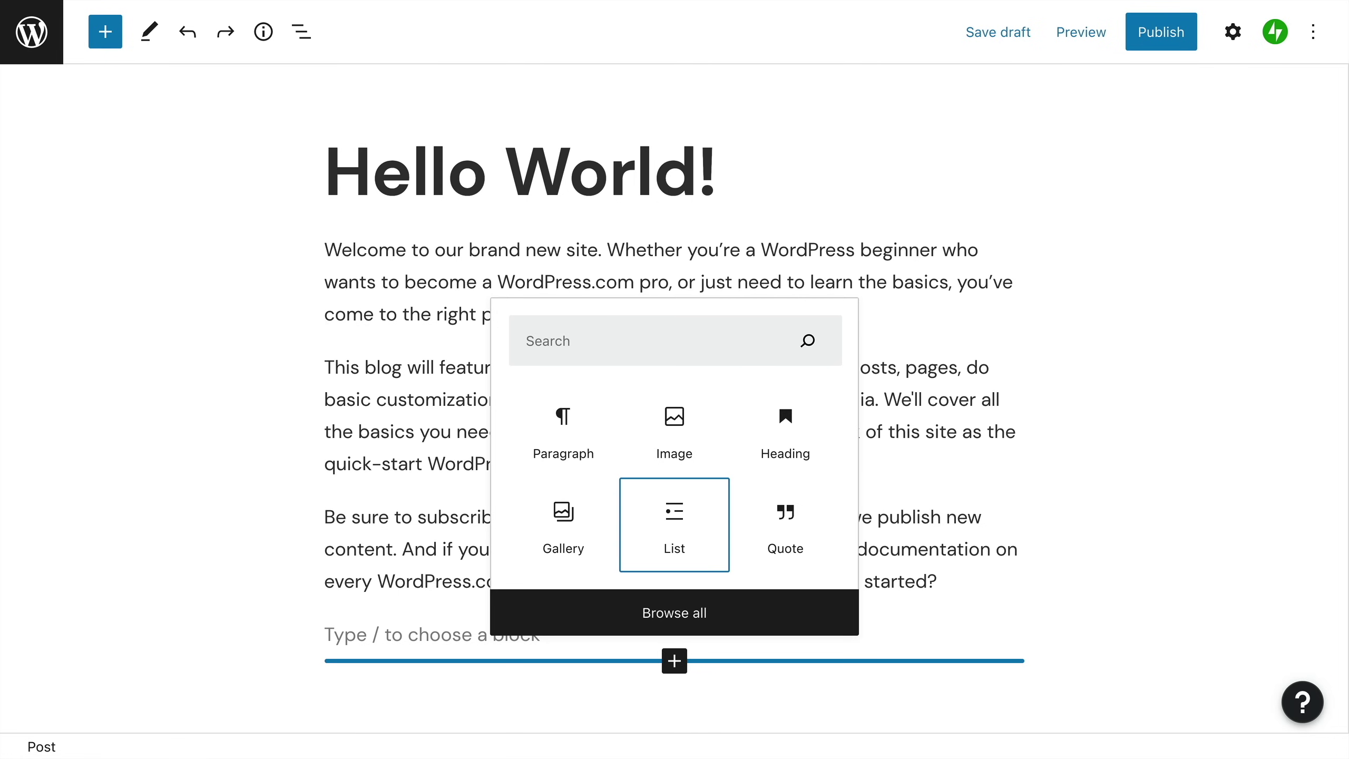
pyautogui.press('Right')
pyautogui.press('Tab')
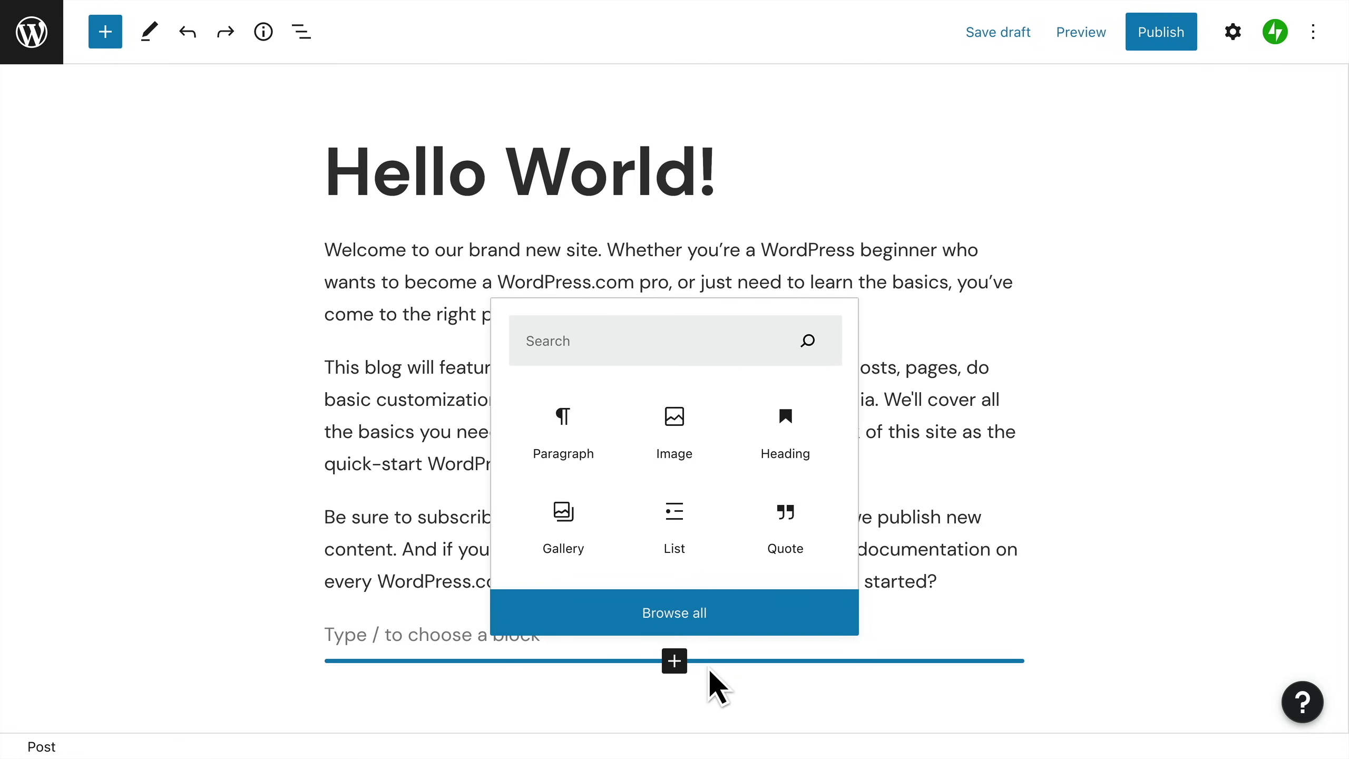
pyautogui.click(767, 631)
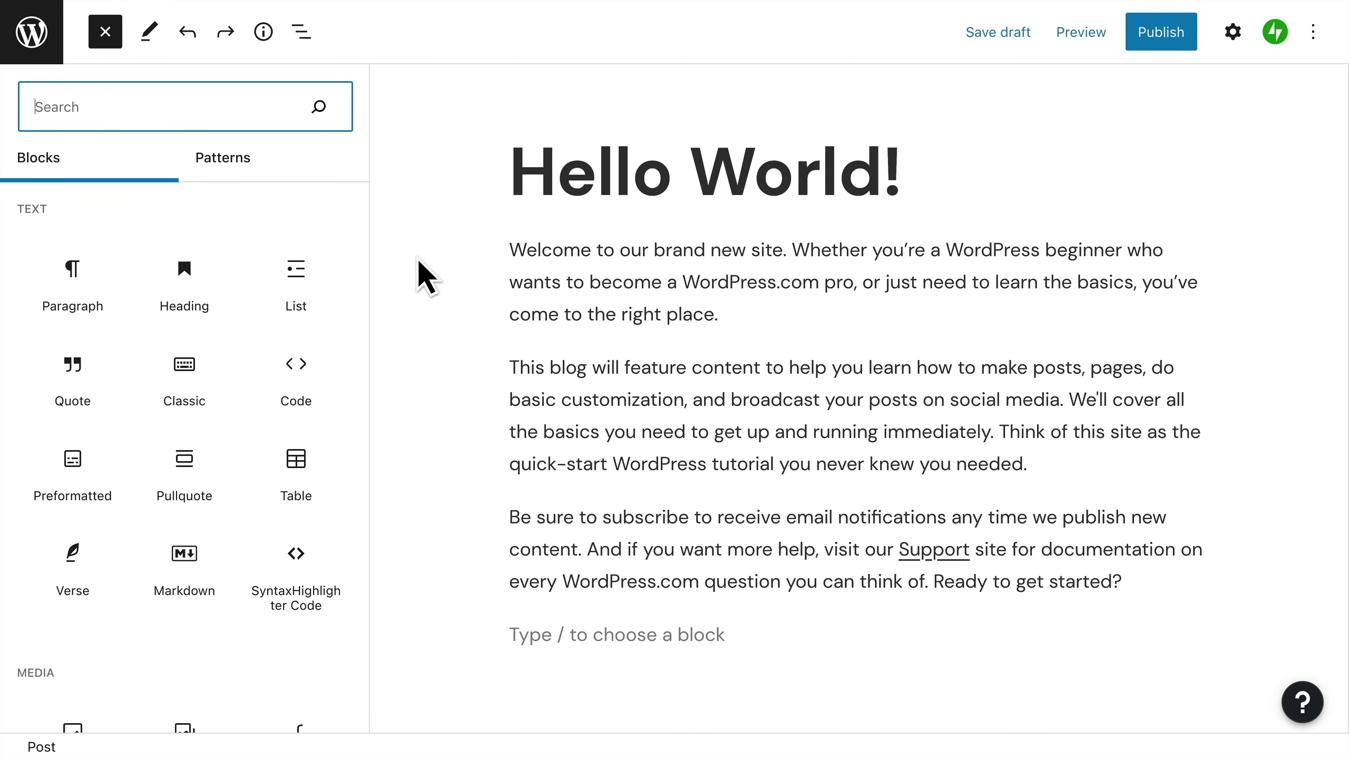
pyautogui.scroll(-5, 352, 222)
pyautogui.scroll(-3, 237, 284)
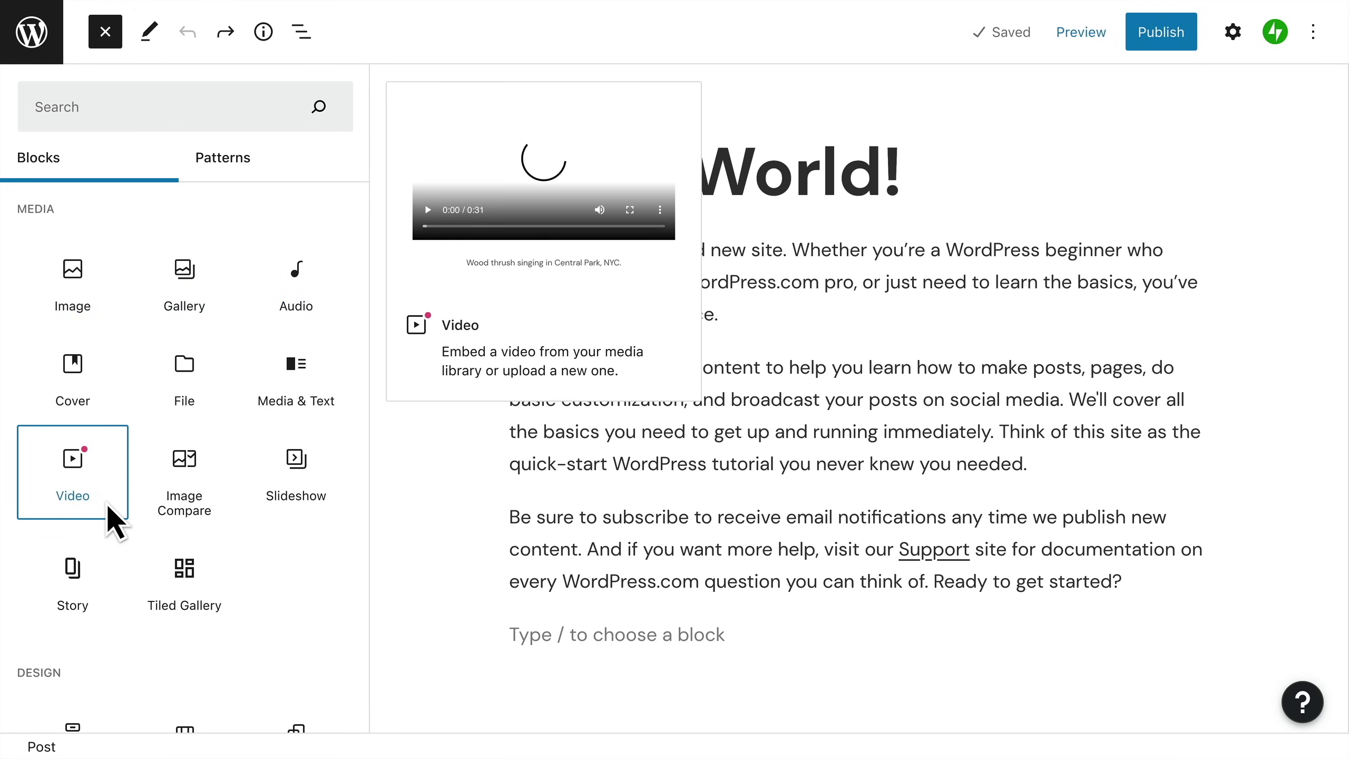
pyautogui.scroll(-5, 105, 502)
pyautogui.scroll(-2, 106, 501)
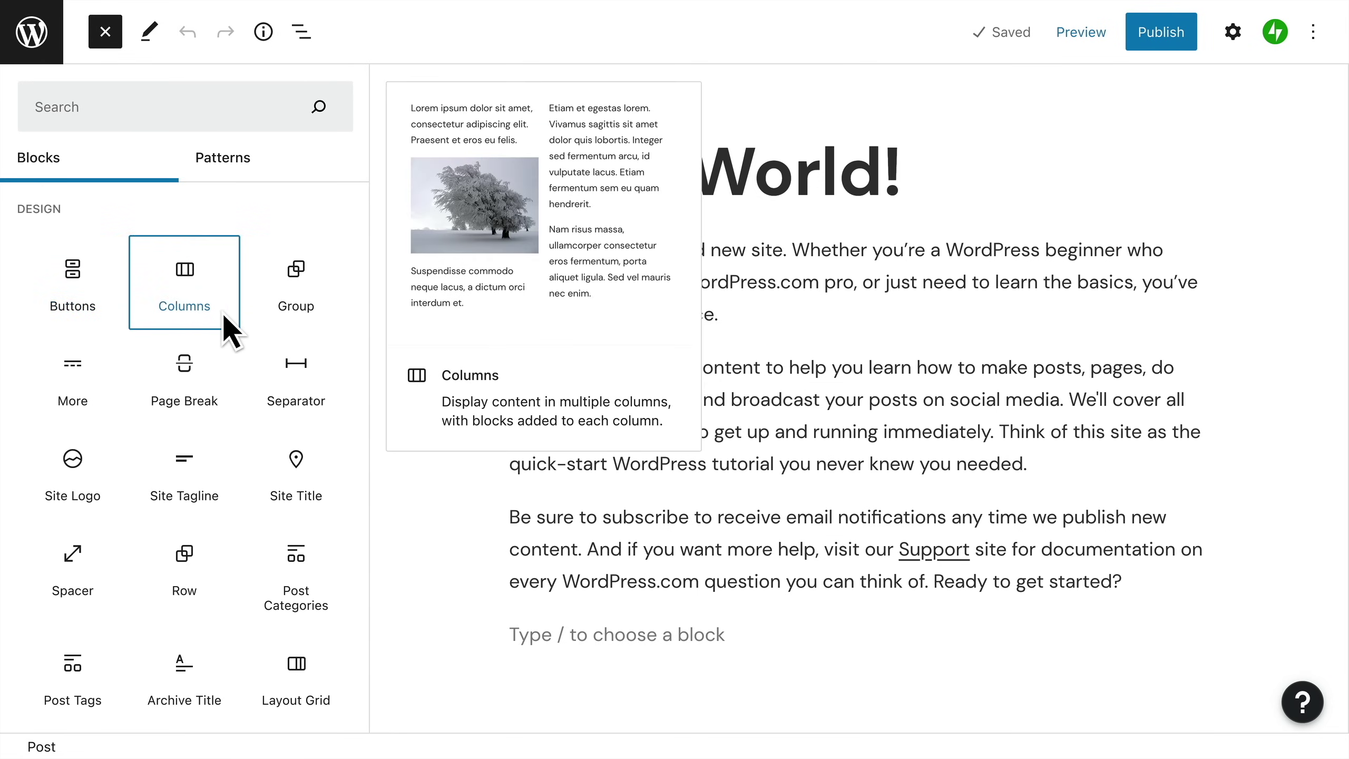
pyautogui.scroll(-5, 222, 312)
pyautogui.scroll(-2, 221, 312)
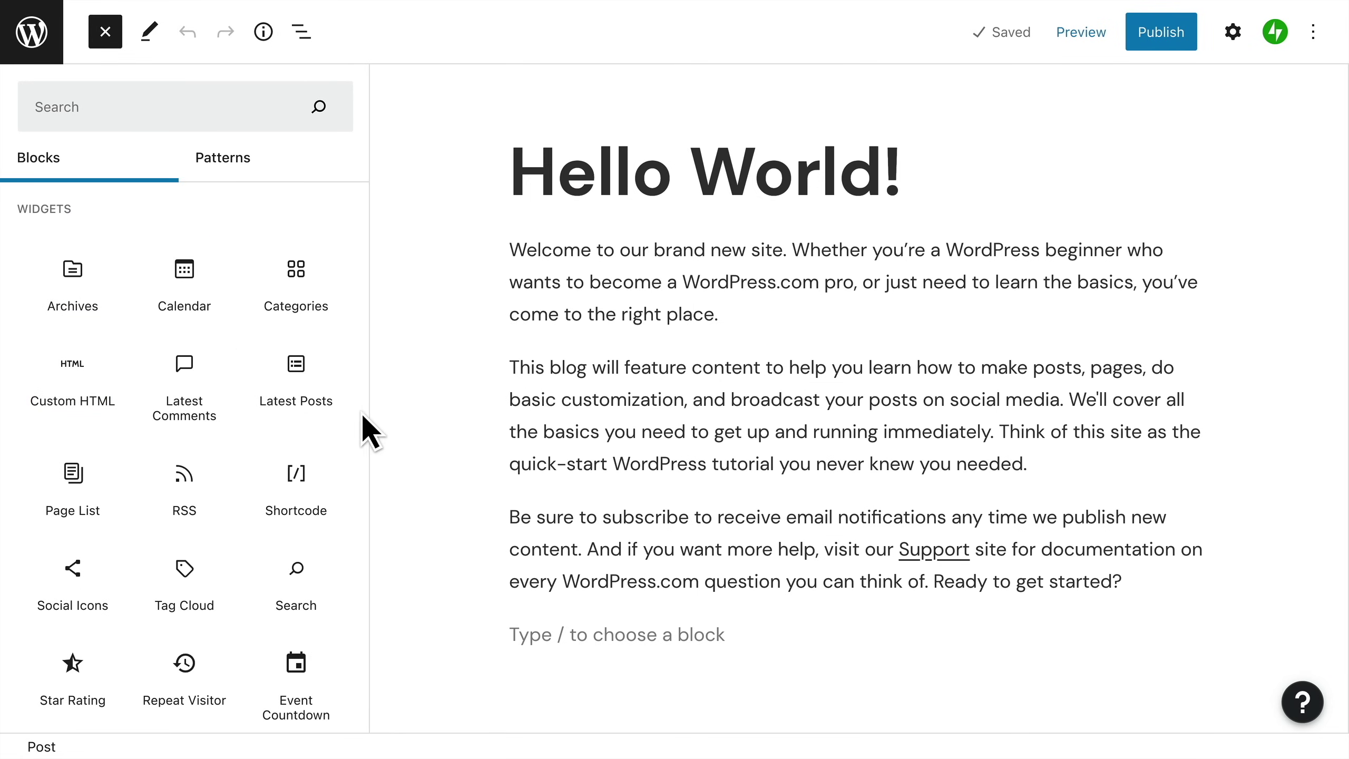
pyautogui.scroll(-5, 127, 422)
pyautogui.scroll(-5, 366, 411)
pyautogui.scroll(-5, 365, 411)
pyautogui.scroll(-5, 365, 411)
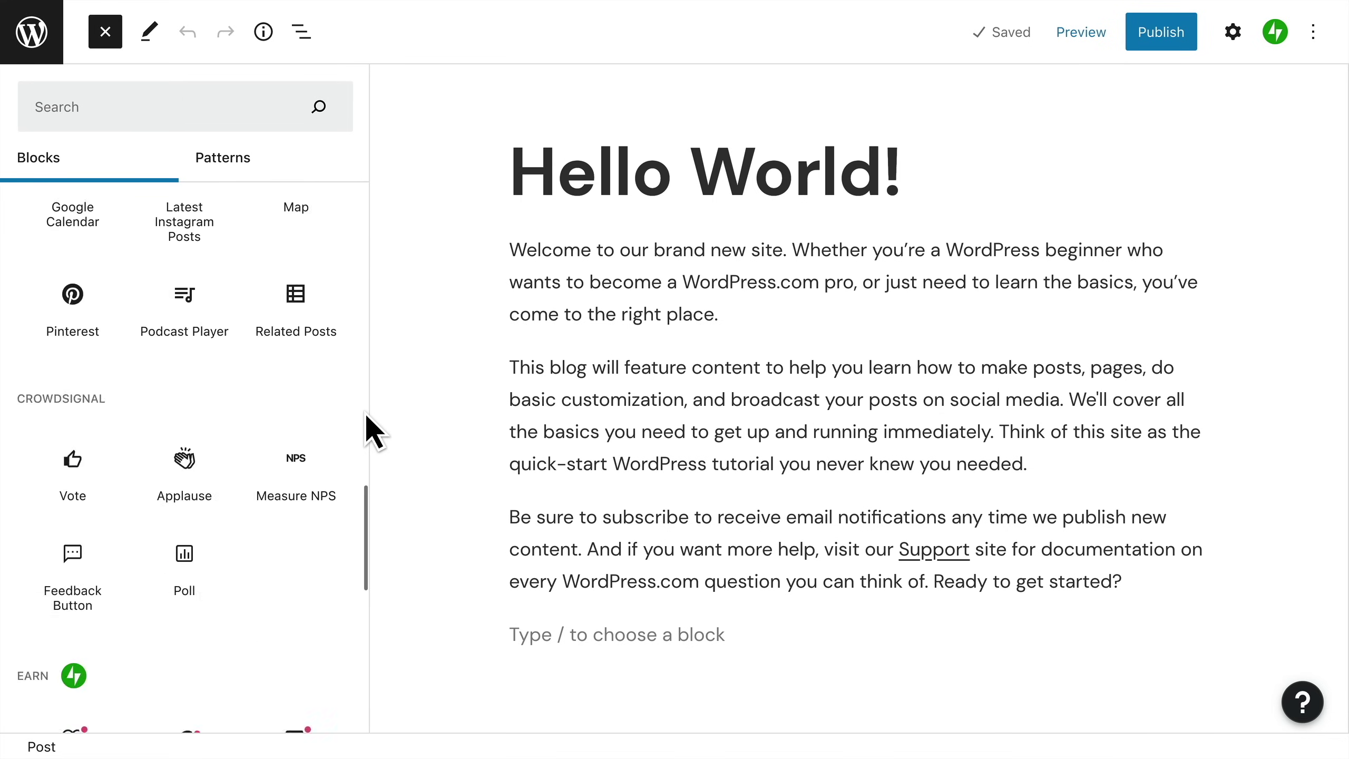
pyautogui.scroll(-5, 366, 411)
pyautogui.scroll(-2, 365, 411)
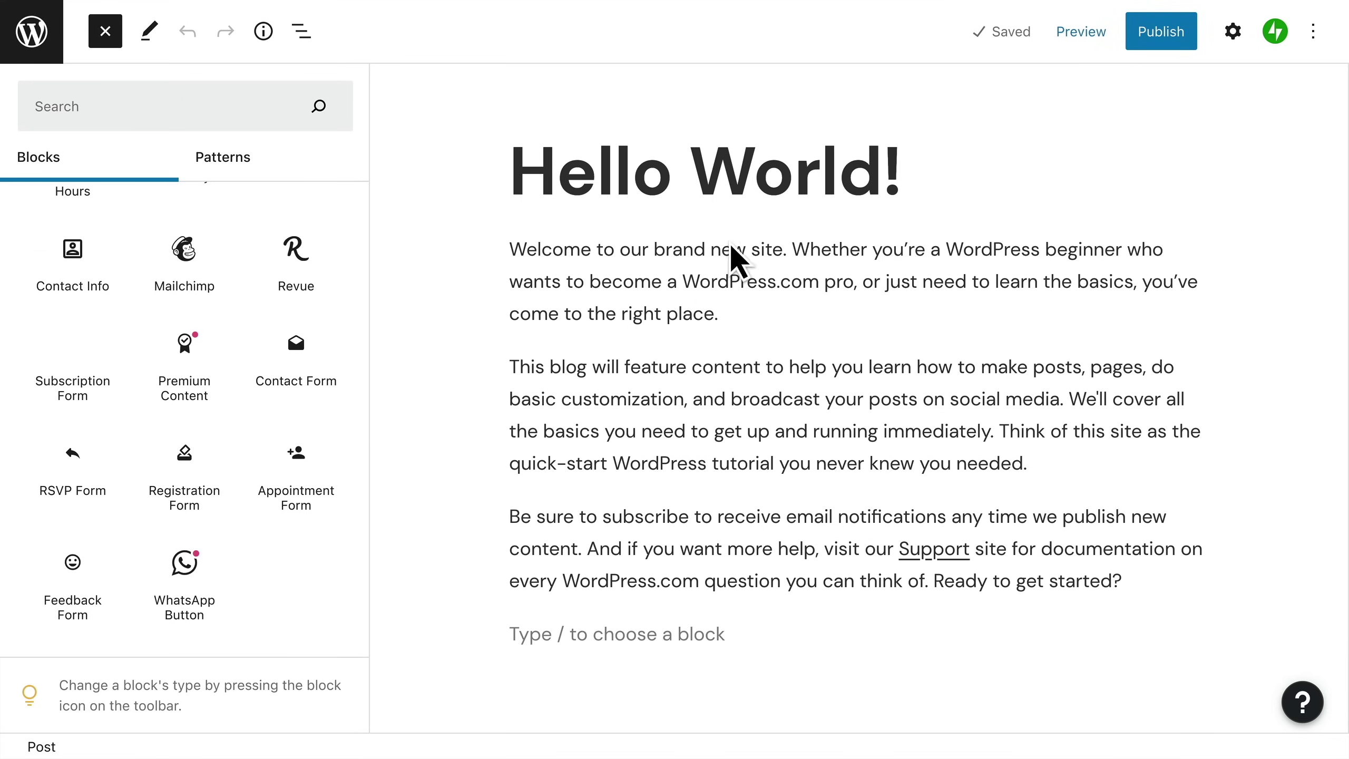
# Publish the Hello World! post and view it on the live site.
pyautogui.click(1189, 46)
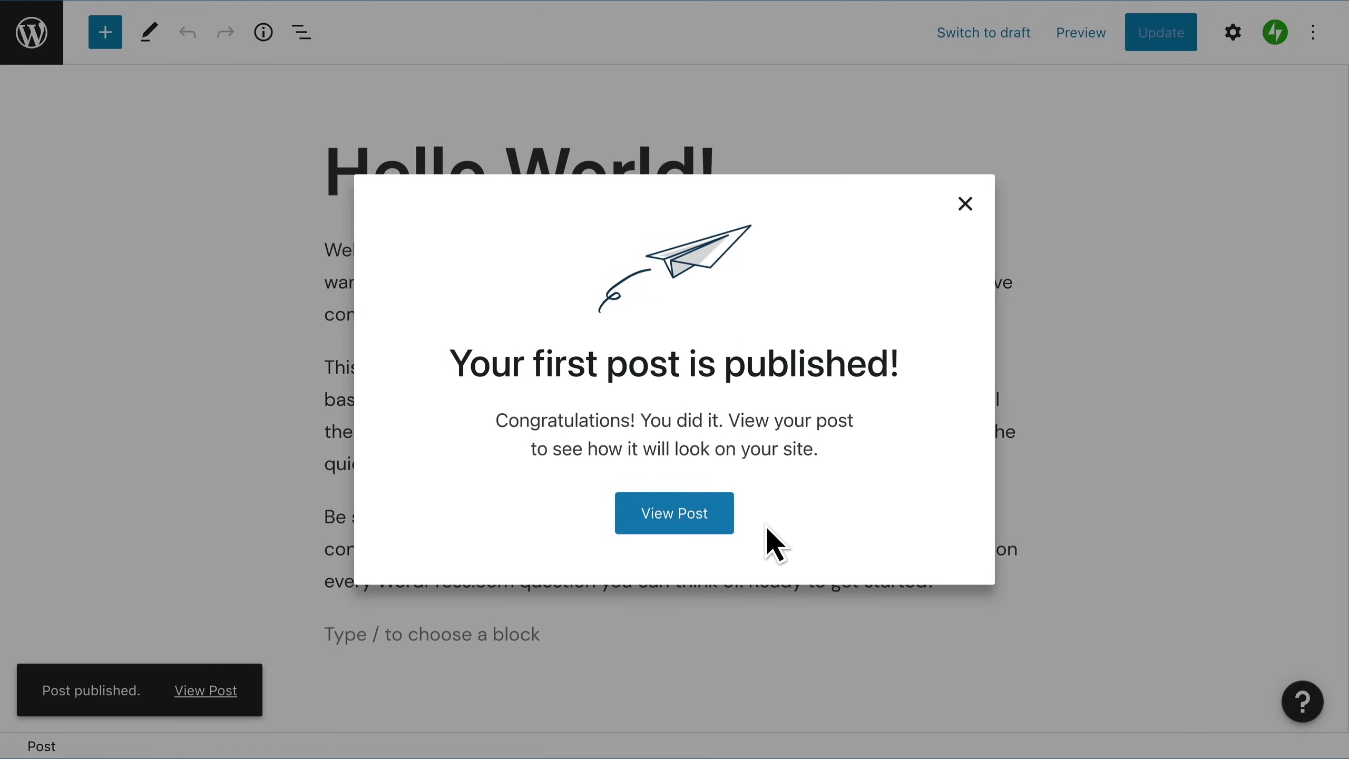
pyautogui.click(719, 523)
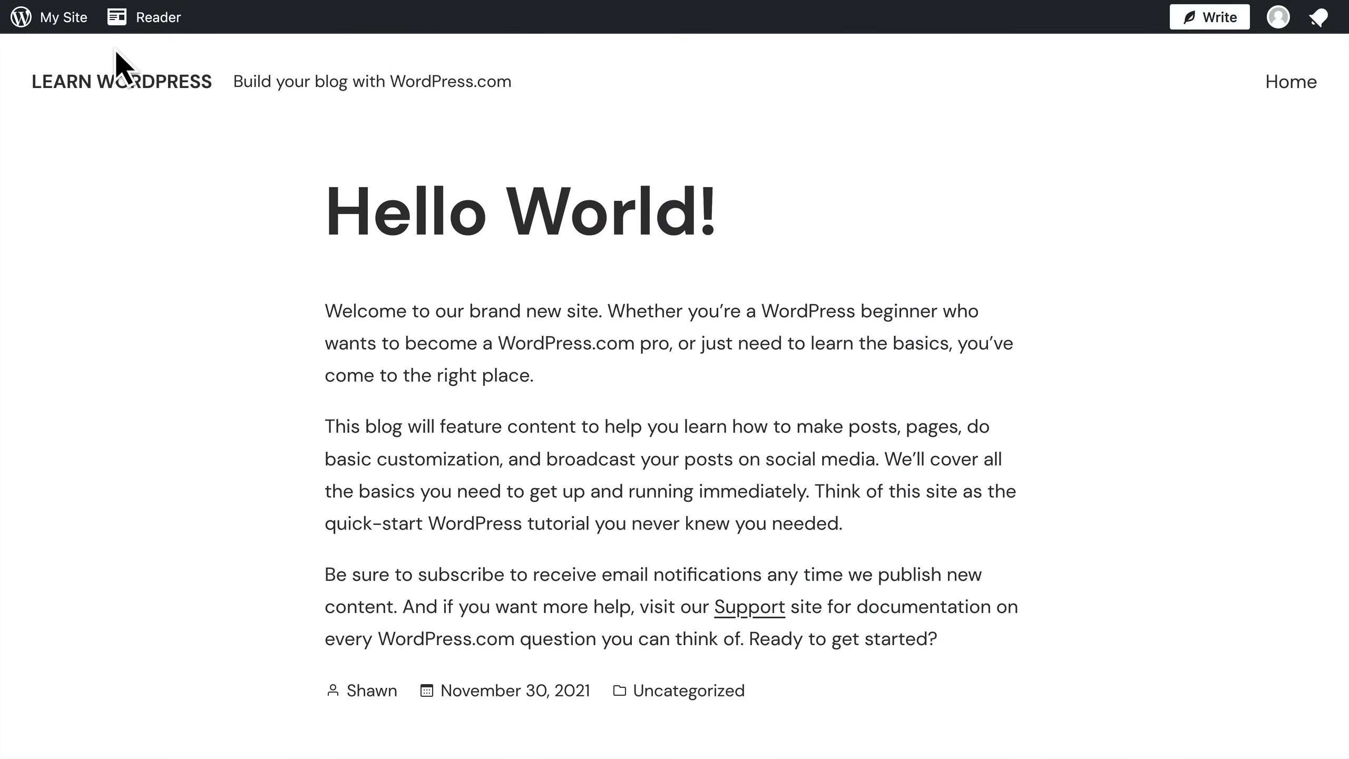
# From My Site, go to Appearance > Themes to browse the 132 available themes.
pyautogui.click(64, 17)
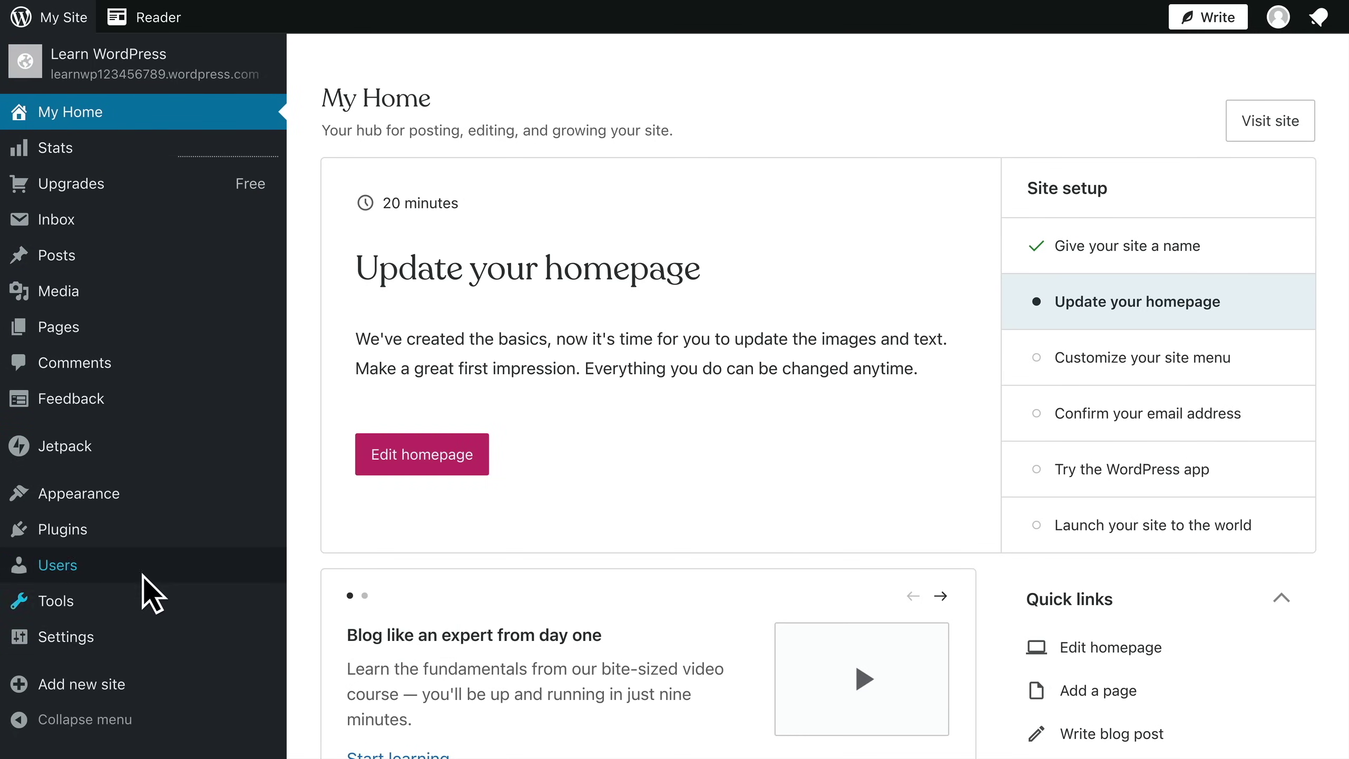
pyautogui.moveTo(80, 494)
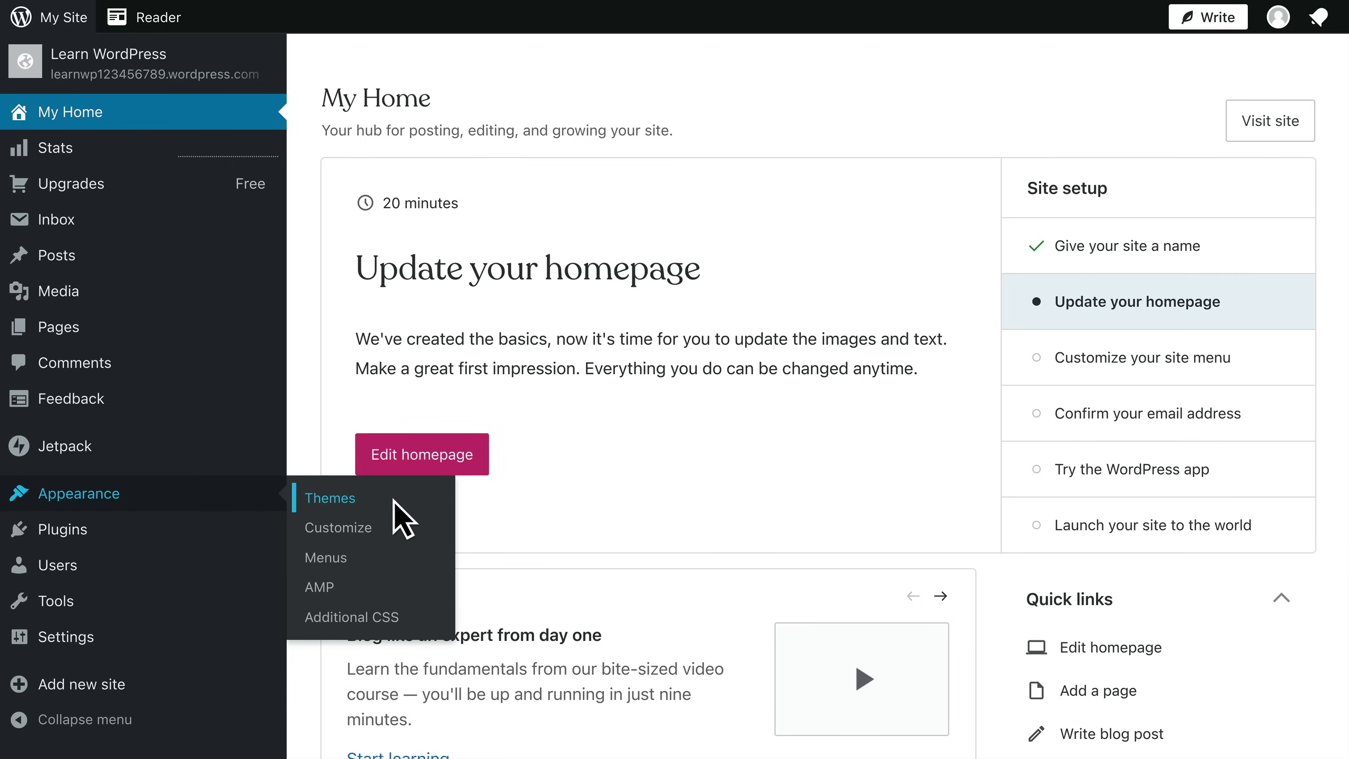
pyautogui.click(330, 498)
pyautogui.scroll(-10, 675, 422)
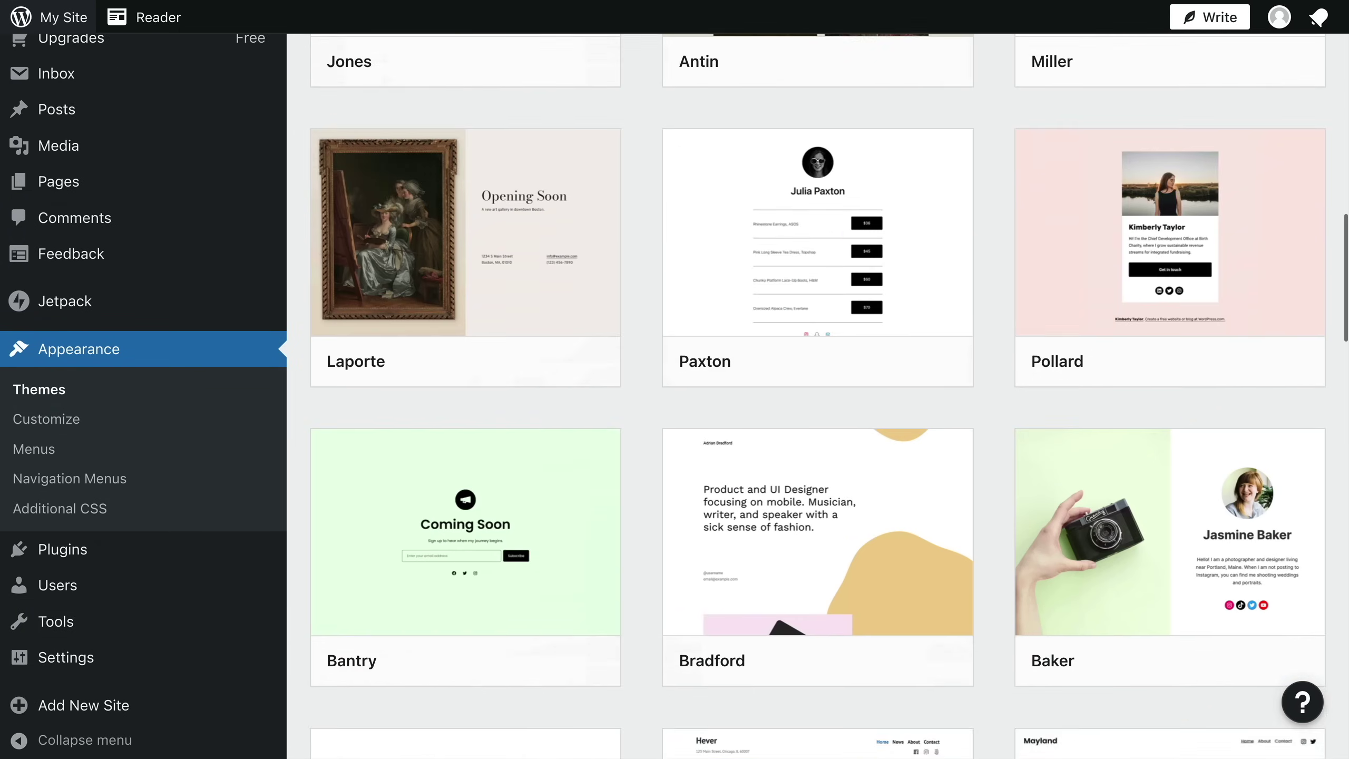
pyautogui.scroll(-8, 675, 422)
pyautogui.scroll(-4, 675, 422)
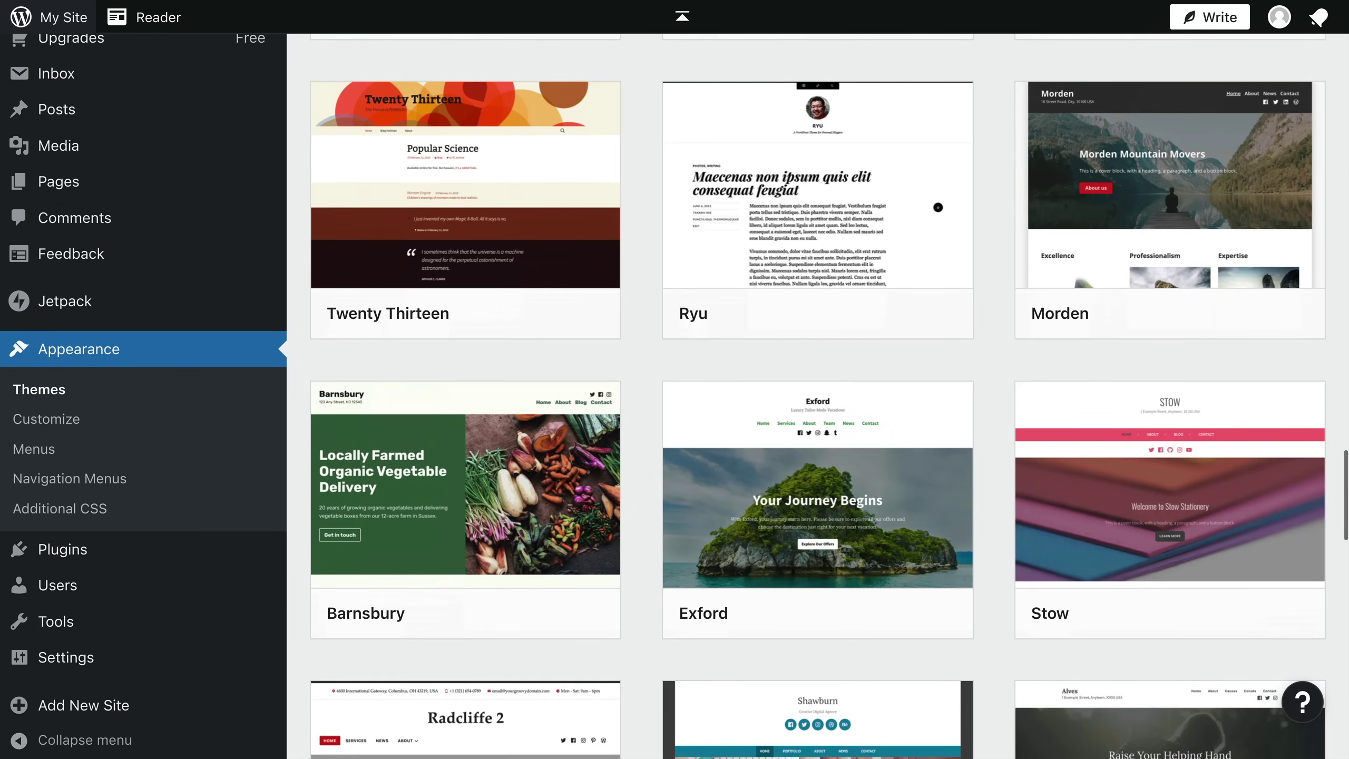
pyautogui.scroll(8, 675, 422)
pyautogui.scroll(8, 674, 422)
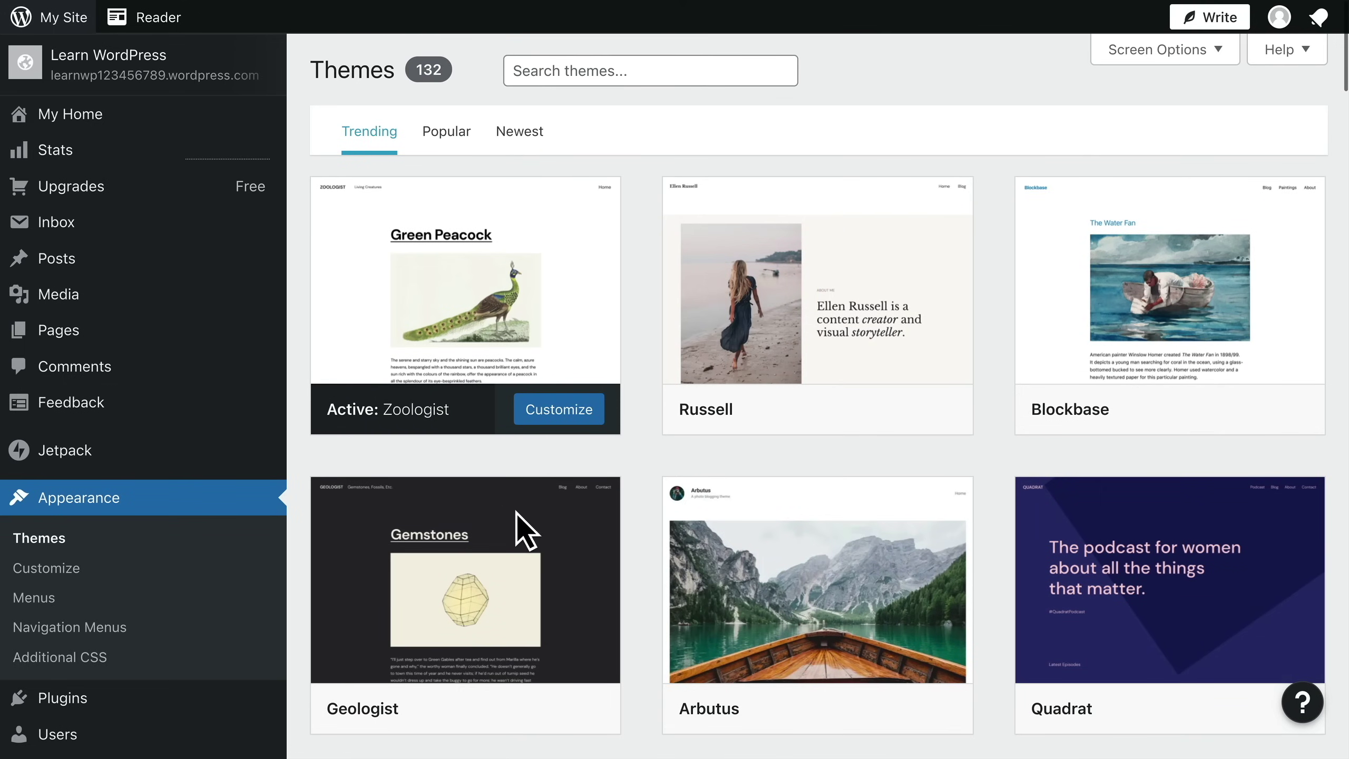
# Open the Quadrat theme's details and launch its live preview in the Customizer.
pyautogui.click(1268, 590)
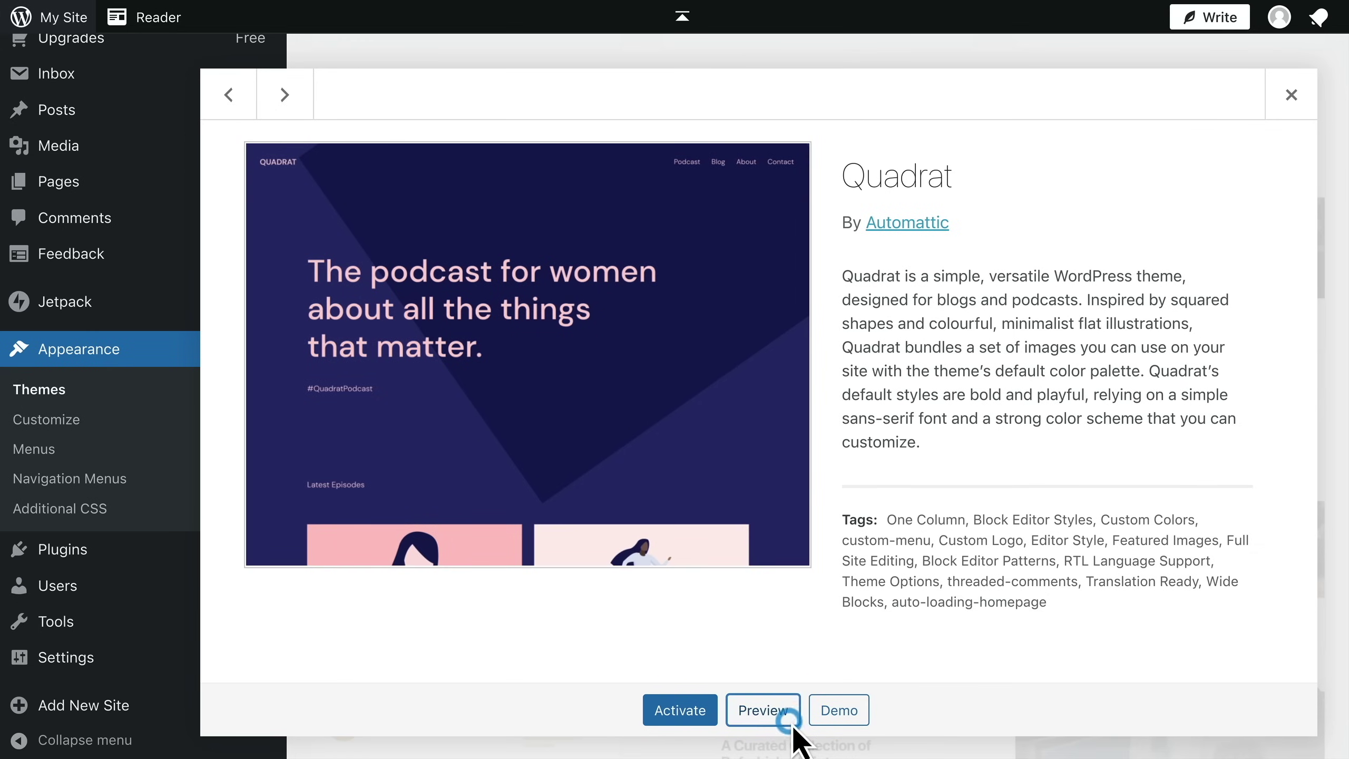
pyautogui.click(762, 709)
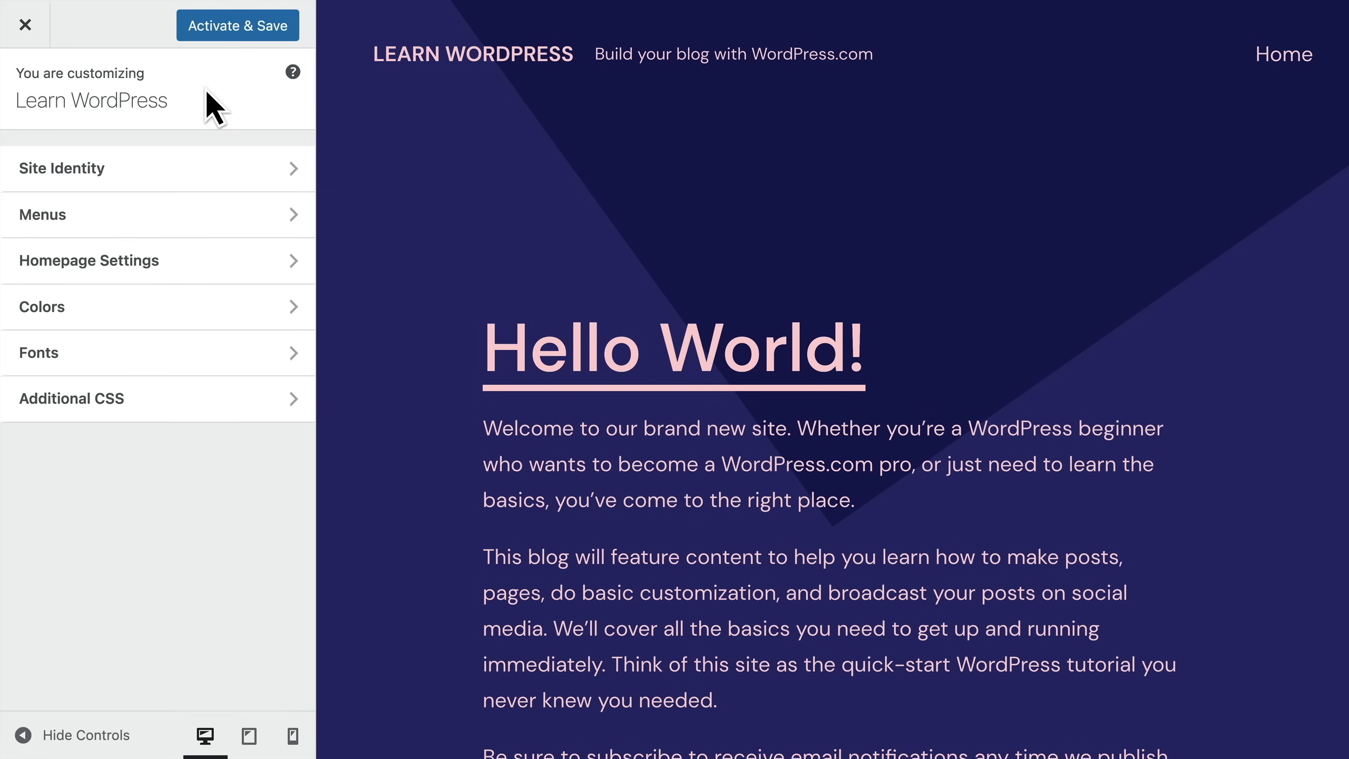
pyautogui.click(206, 170)
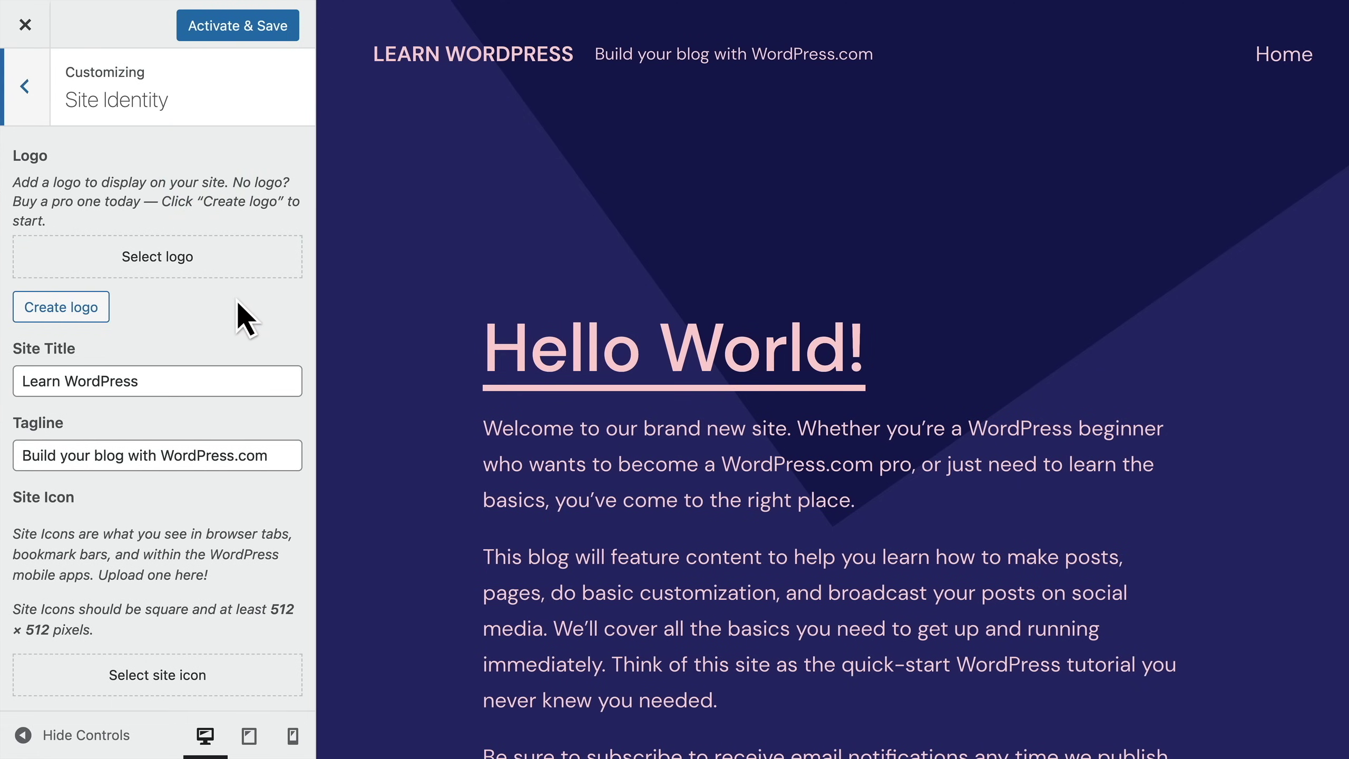
pyautogui.click(179, 386)
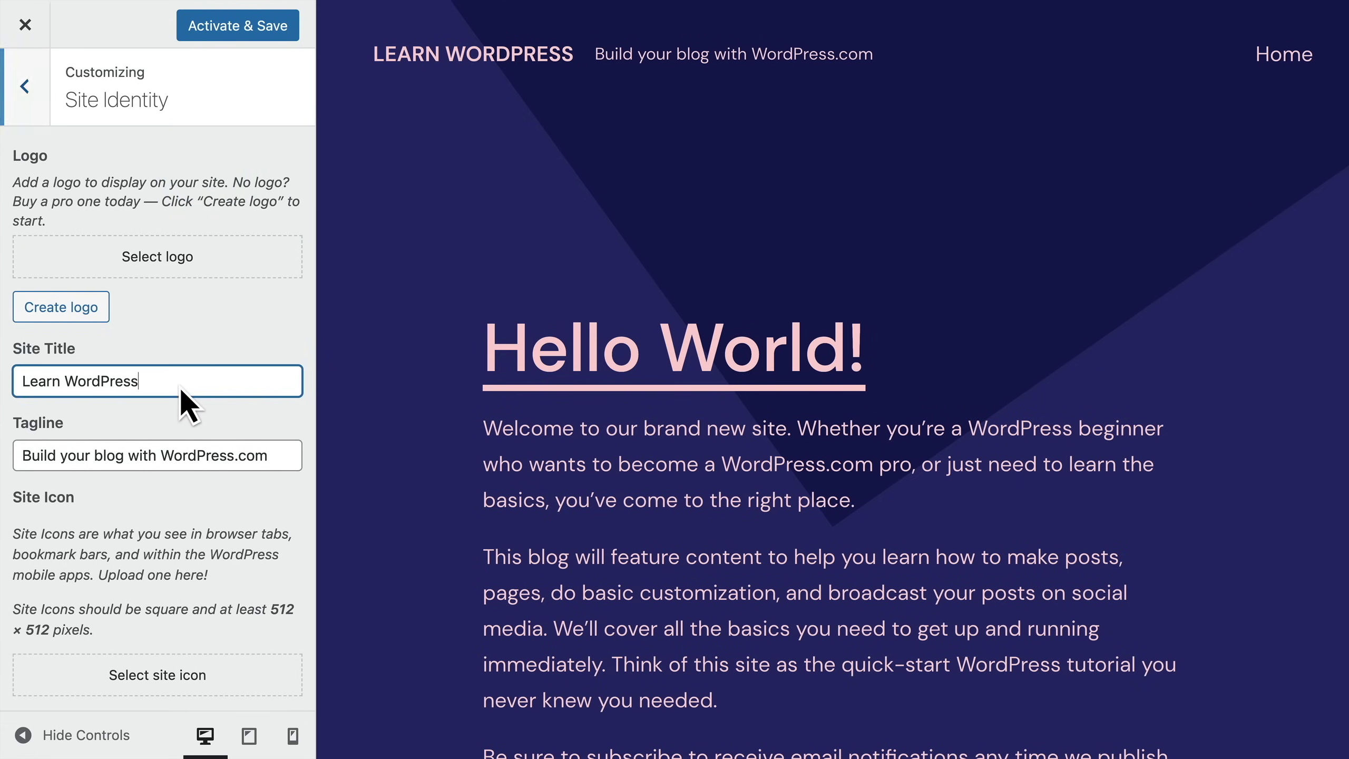
pyautogui.click(276, 457)
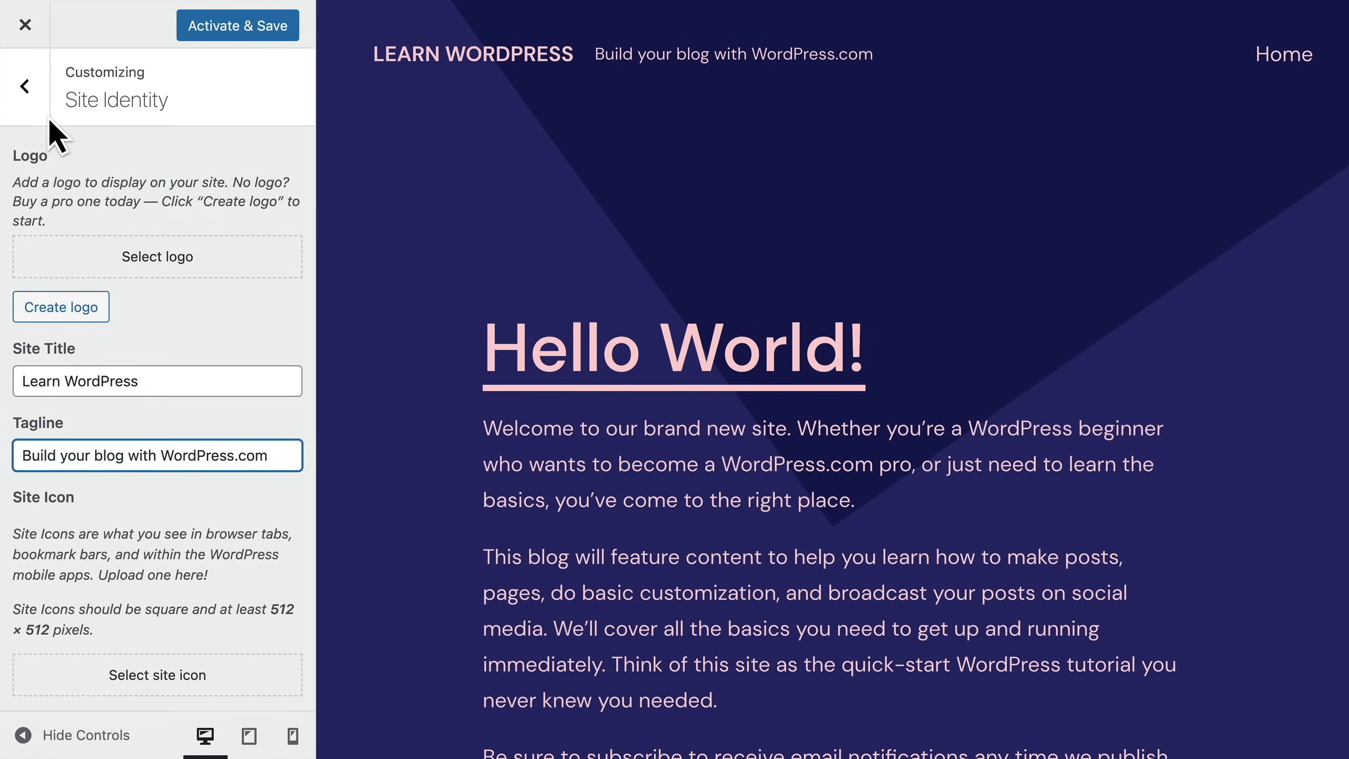
pyautogui.click(38, 102)
pyautogui.click(158, 213)
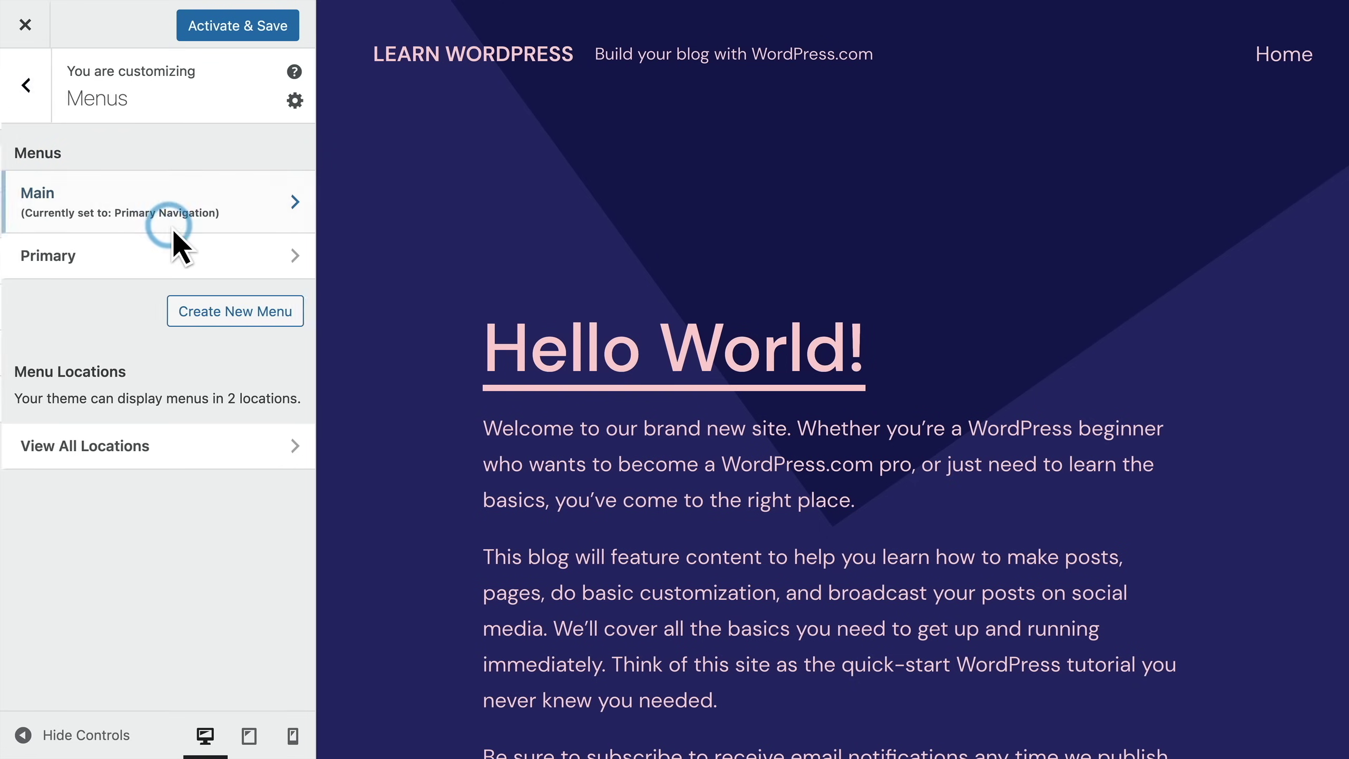
pyautogui.click(38, 99)
pyautogui.click(202, 265)
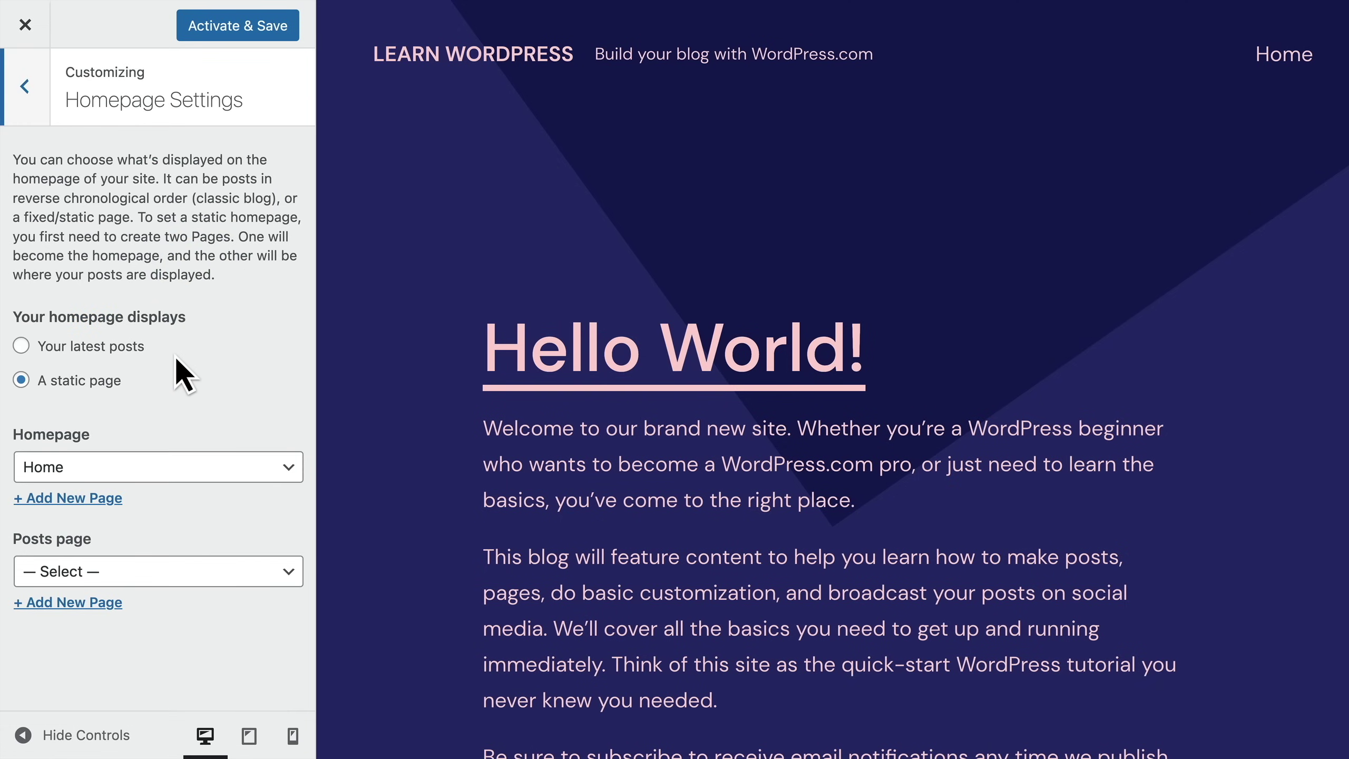
pyautogui.click(25, 86)
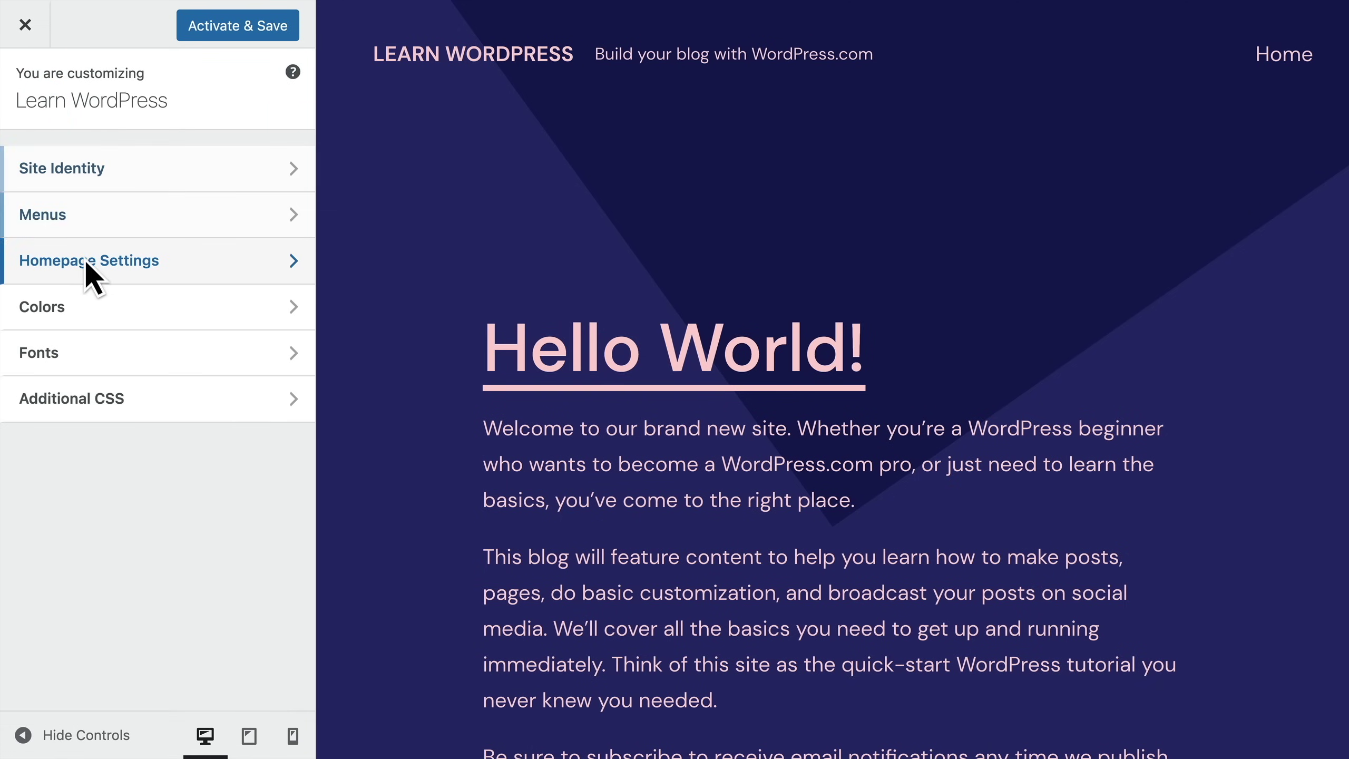
pyautogui.click(164, 307)
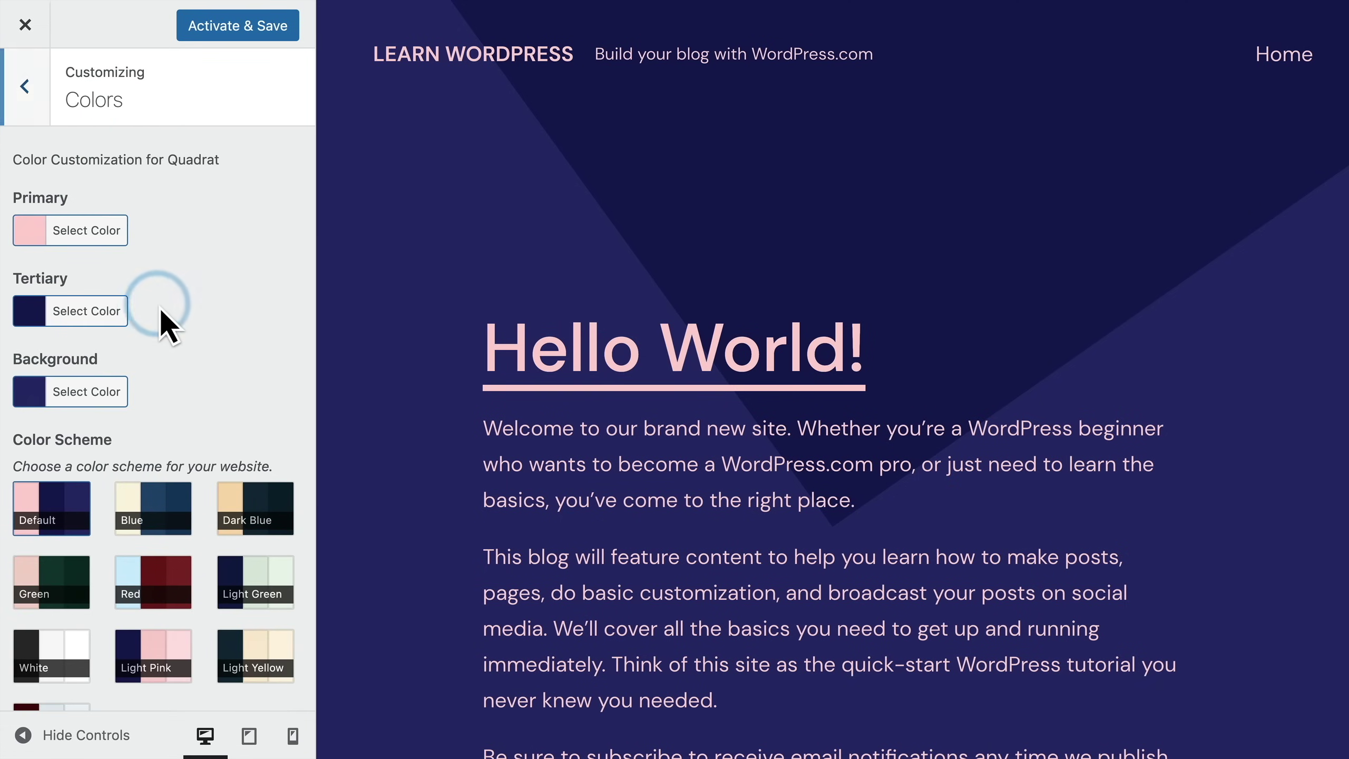
pyautogui.click(157, 508)
pyautogui.click(25, 86)
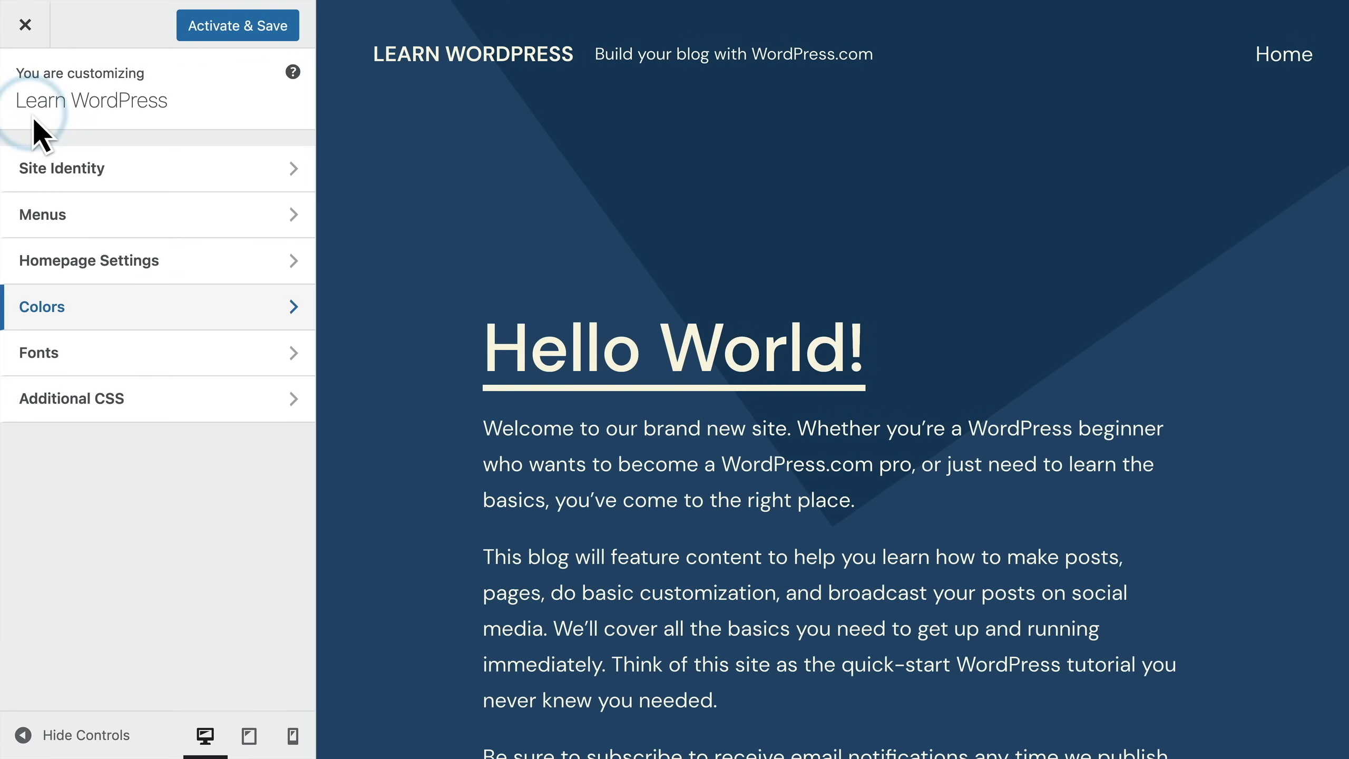
pyautogui.click(161, 352)
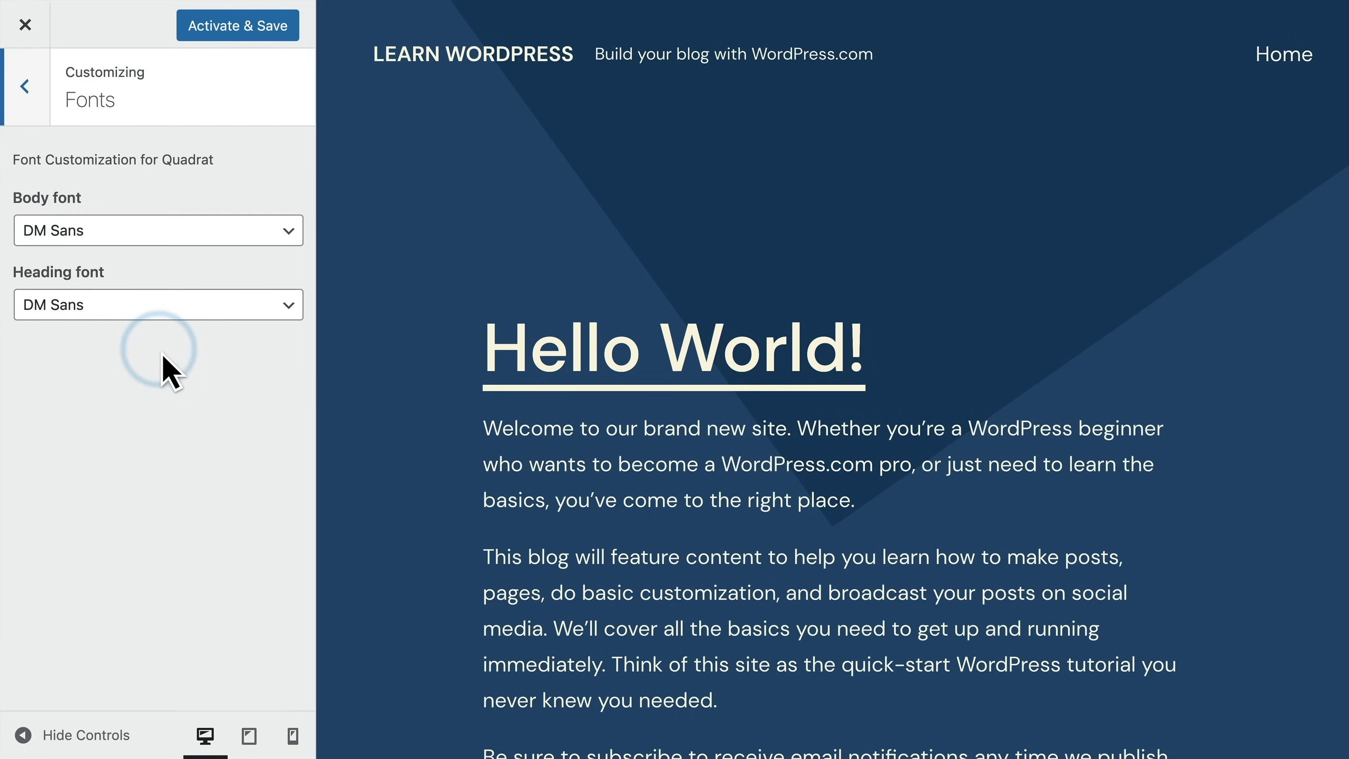
pyautogui.click(169, 230)
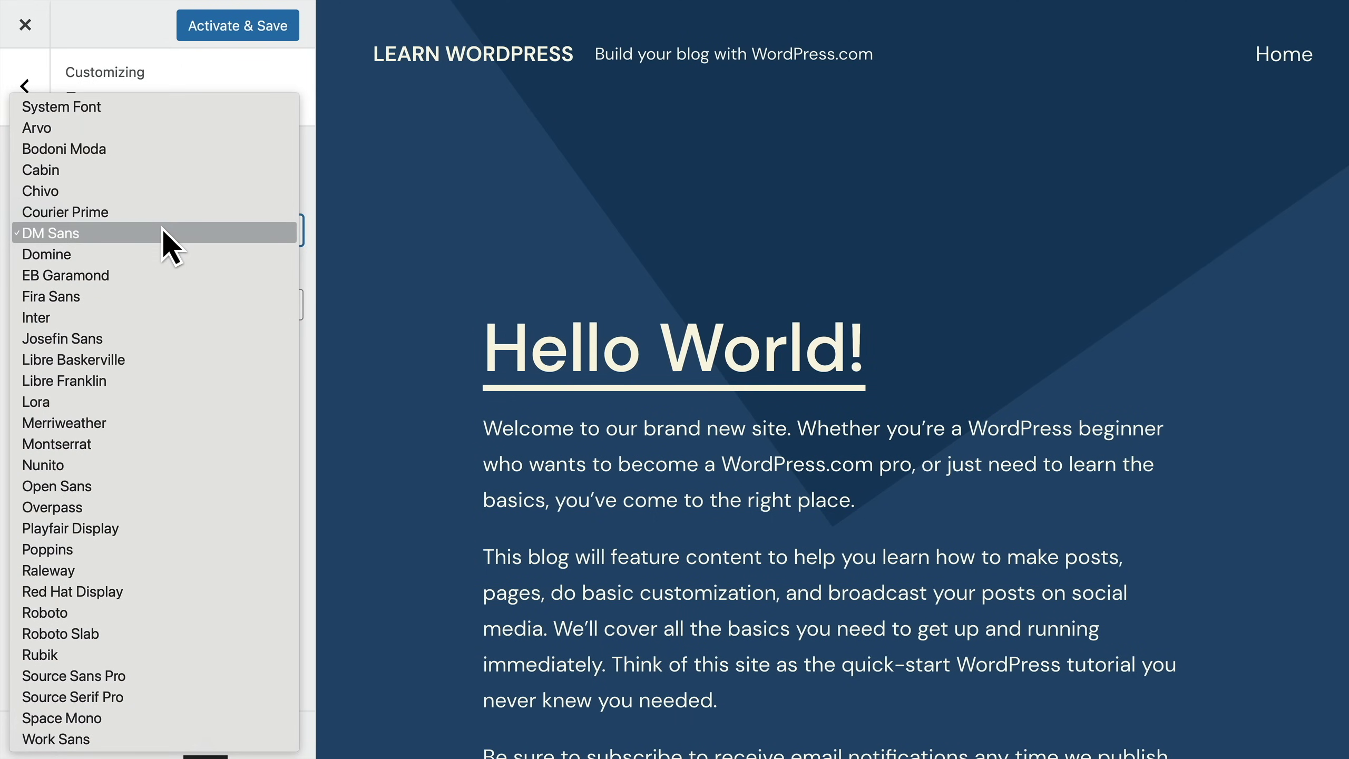
pyautogui.click(169, 234)
pyautogui.click(174, 305)
pyautogui.click(196, 380)
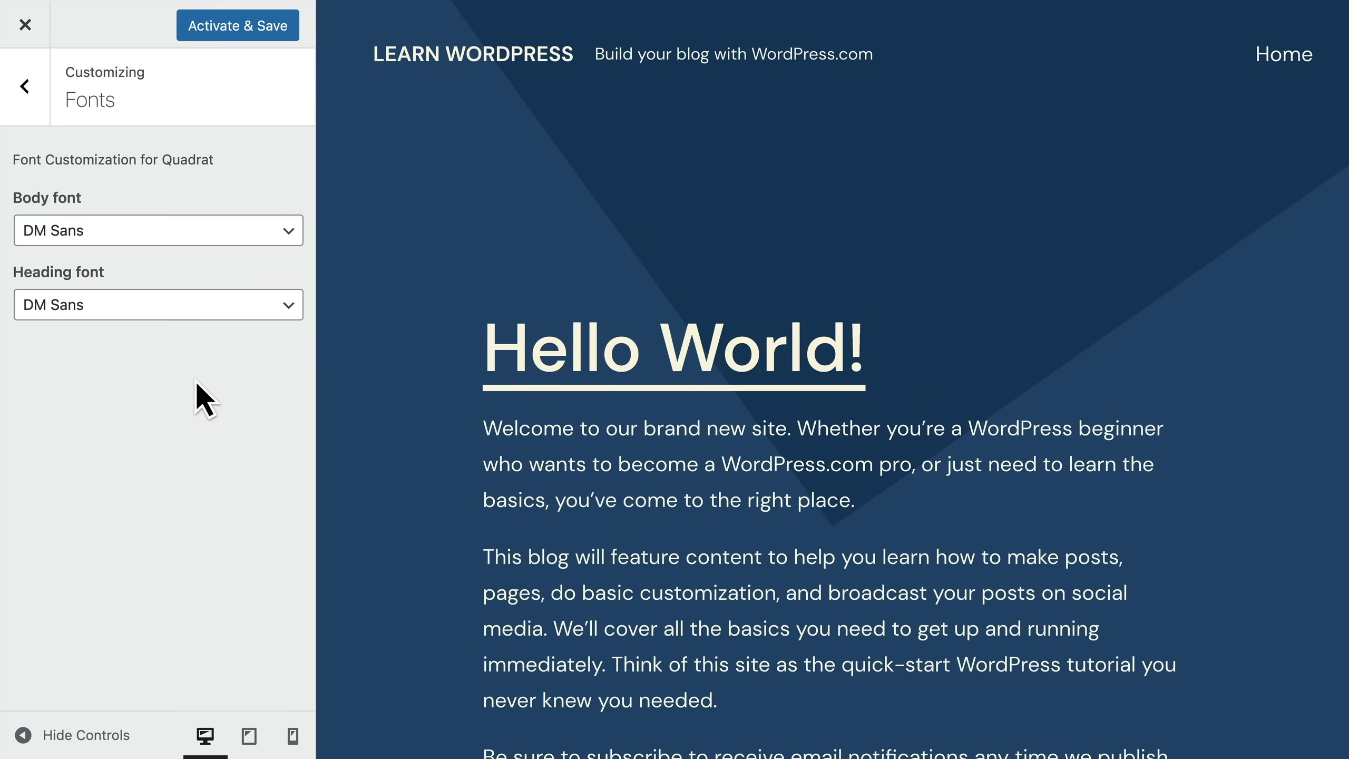
pyautogui.click(24, 87)
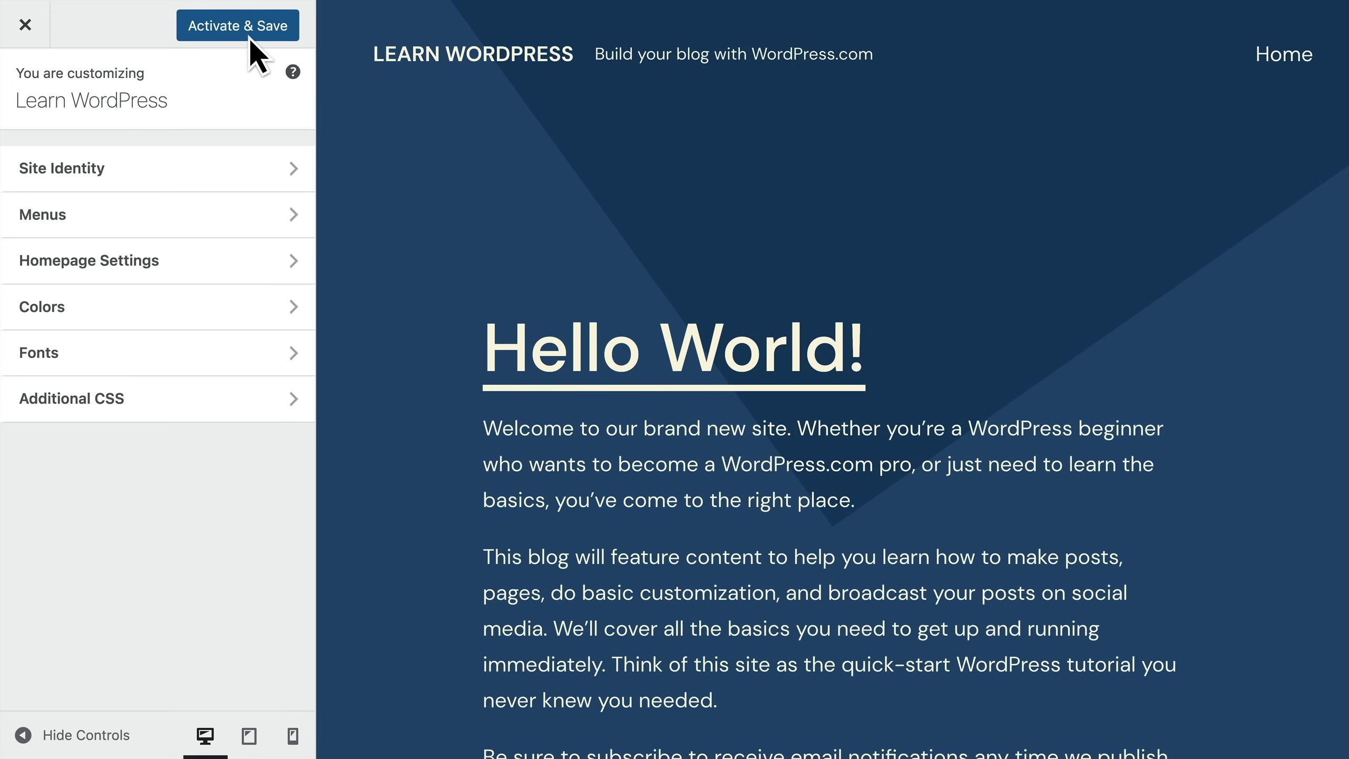
# Apply Quadrat to the site with Activate & Save.
pyautogui.click(285, 38)
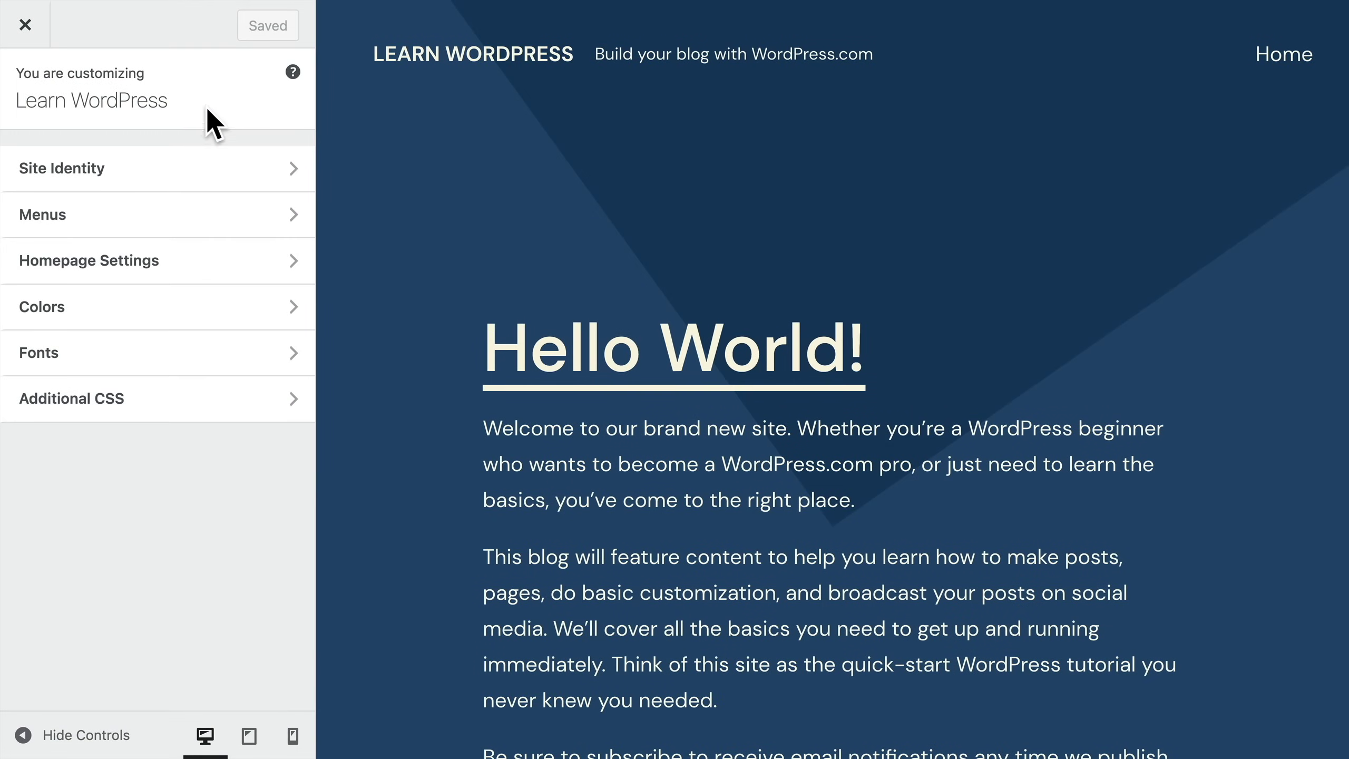
# Edit the Main menu and add new About and Contact pages to it.
pyautogui.click(180, 215)
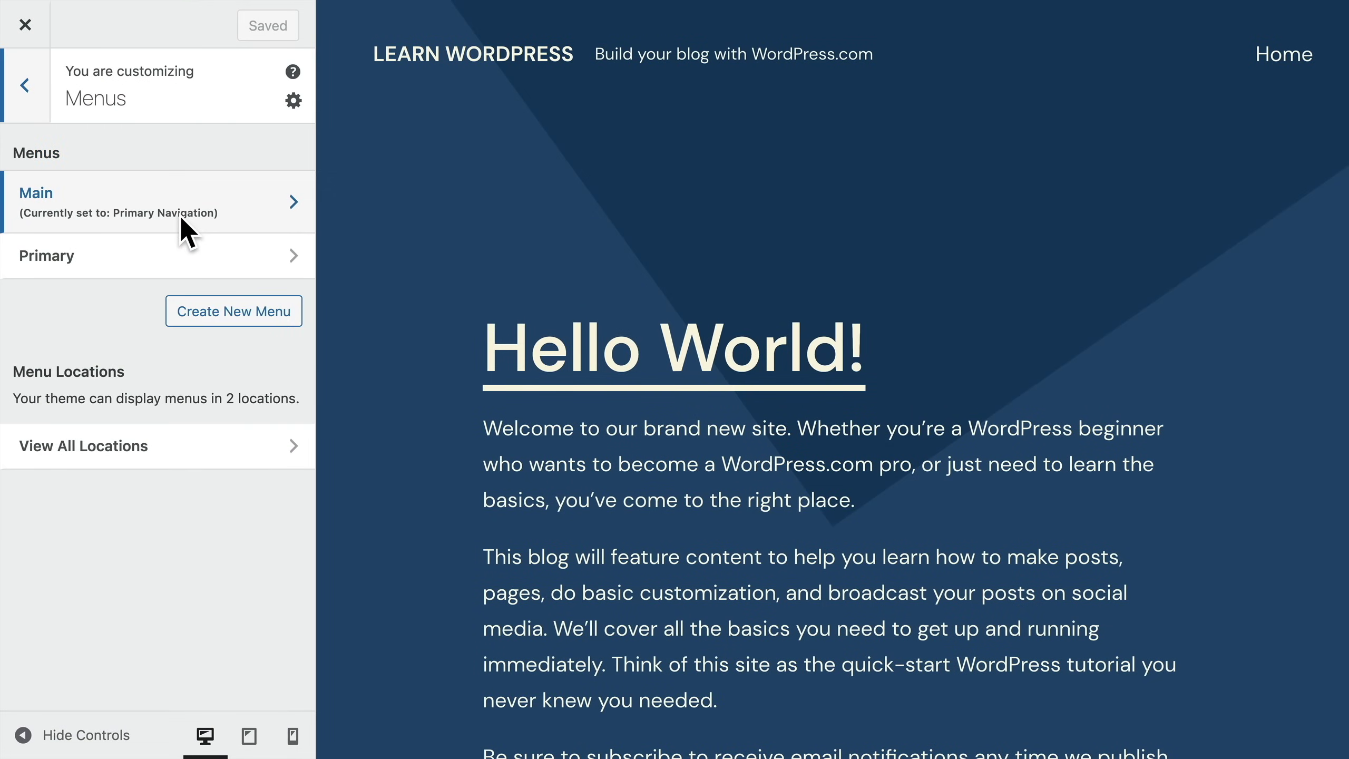
pyautogui.click(222, 198)
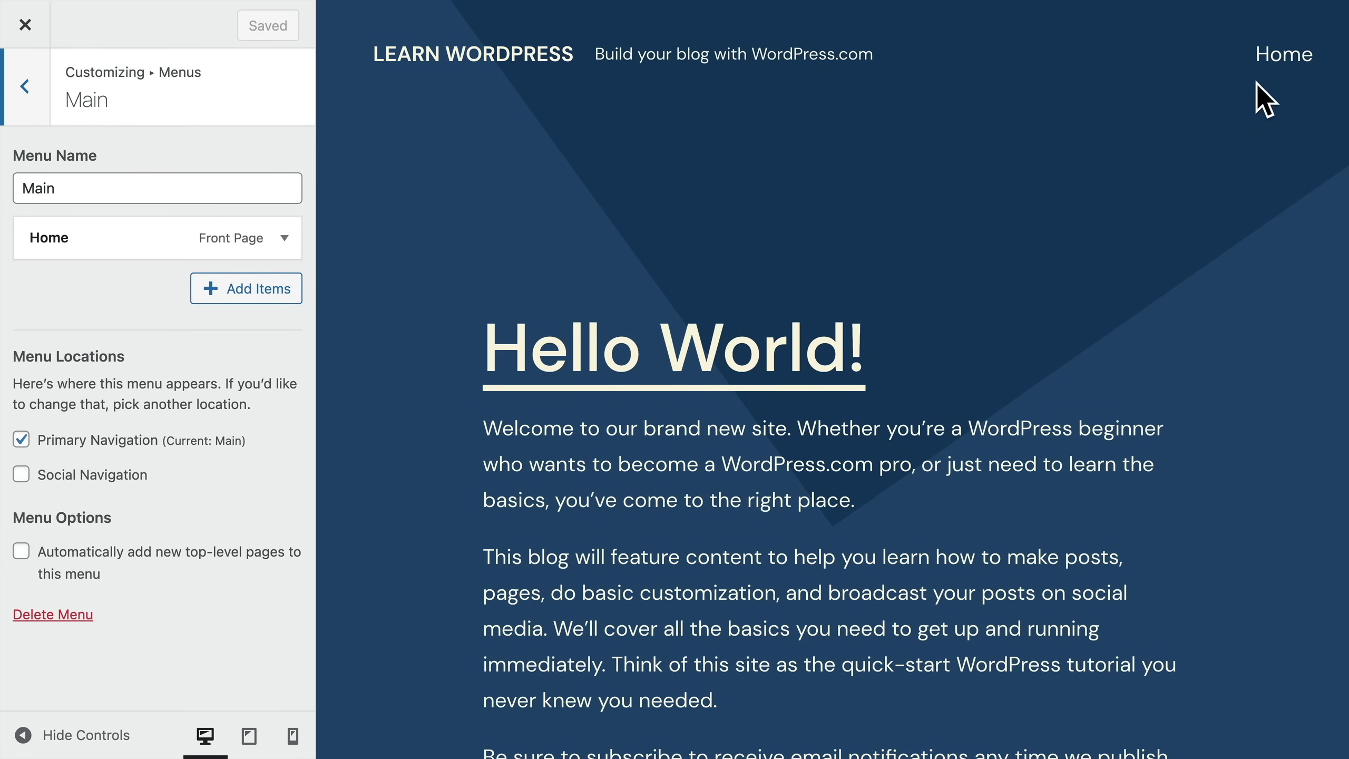
pyautogui.click(275, 294)
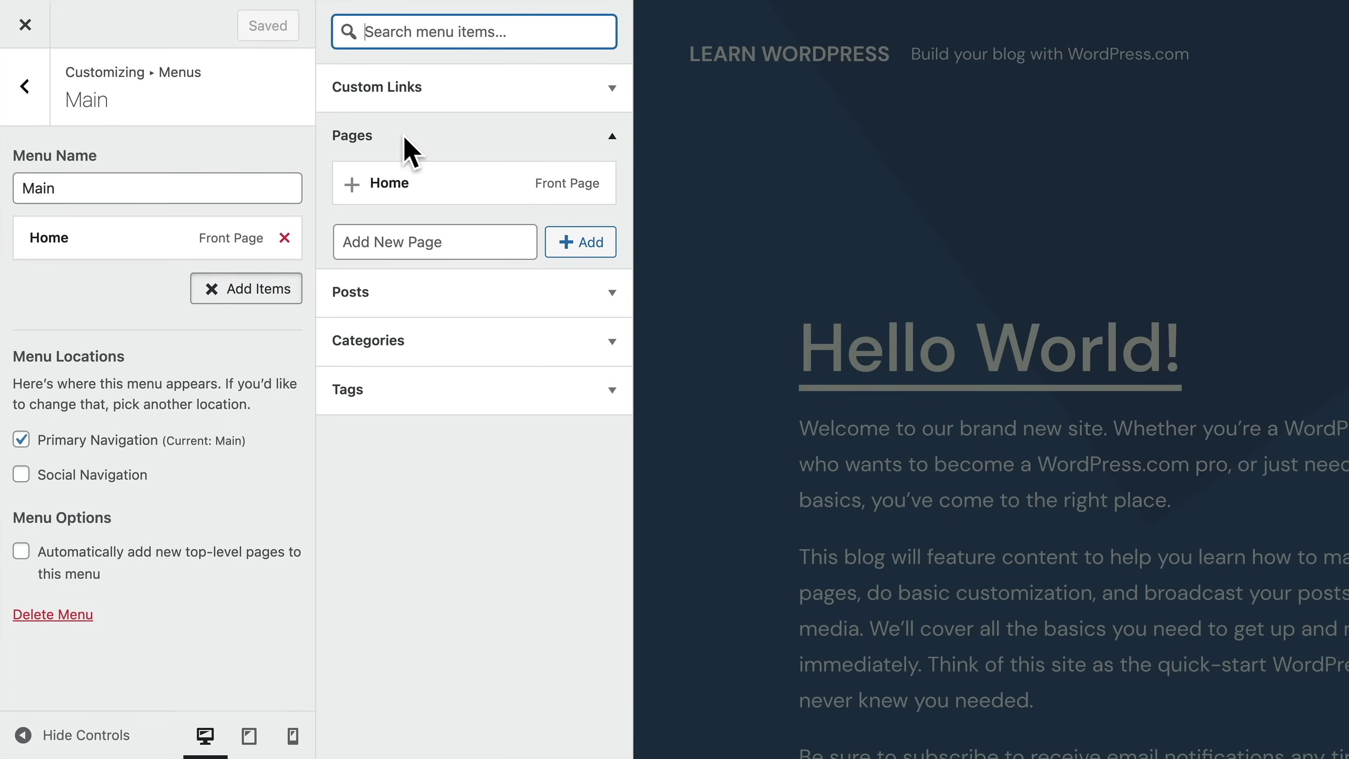
pyautogui.click(458, 253)
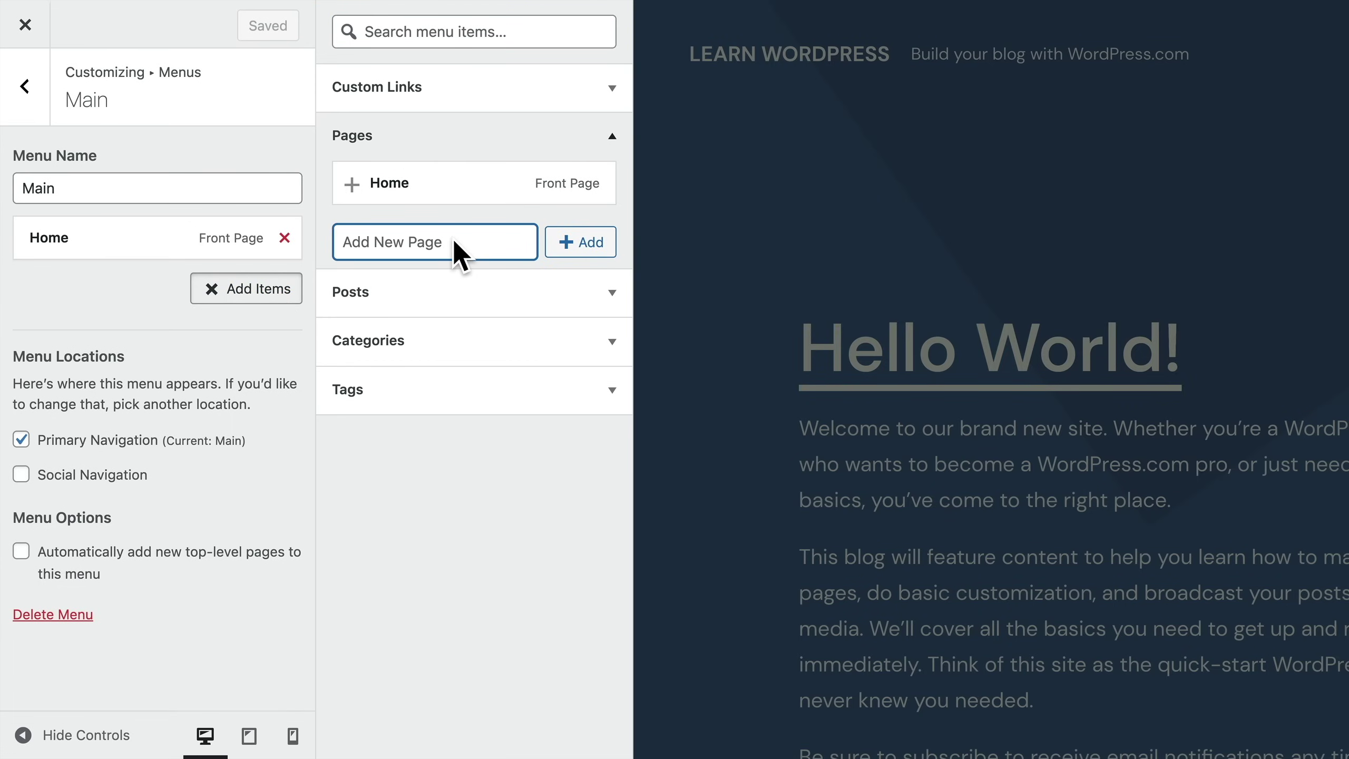
pyautogui.write('About')
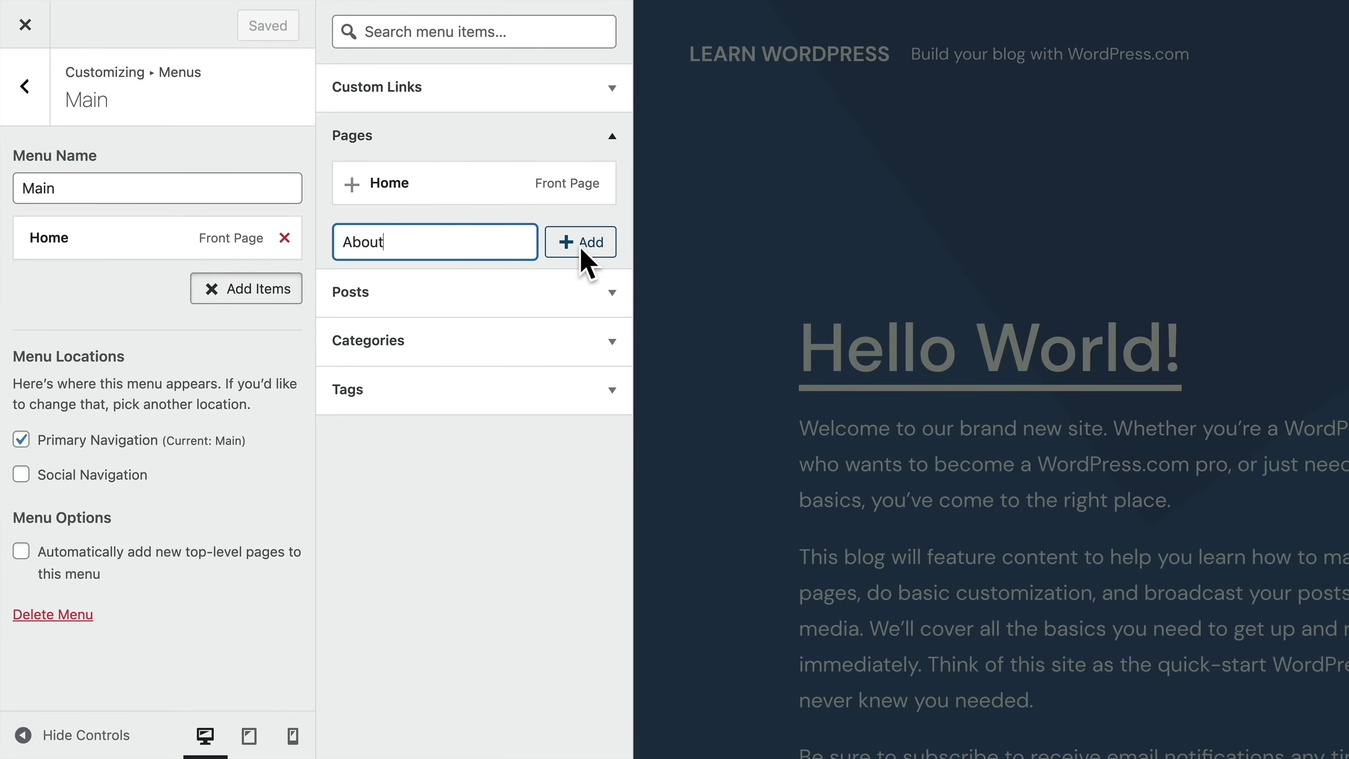
pyautogui.click(580, 243)
pyautogui.write('Con')
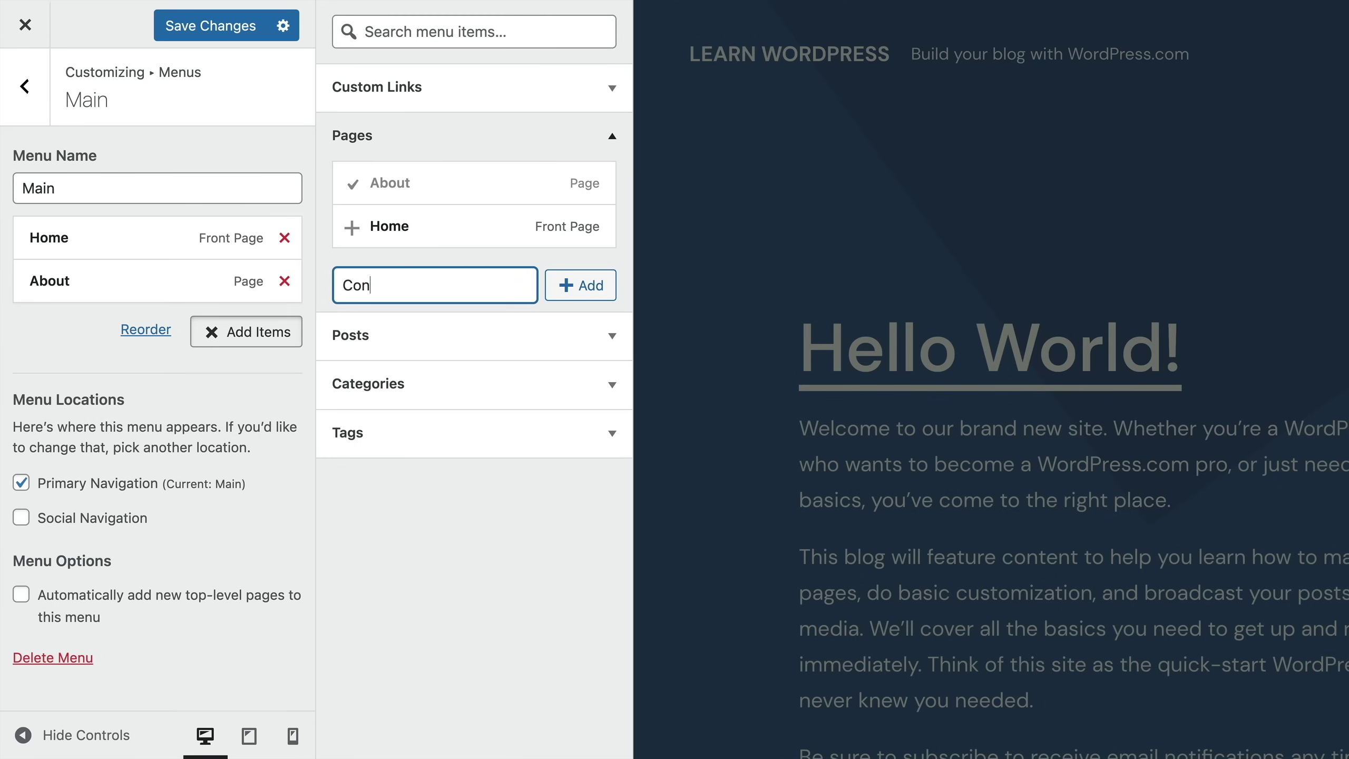
pyautogui.write('tact')
pyautogui.click(580, 286)
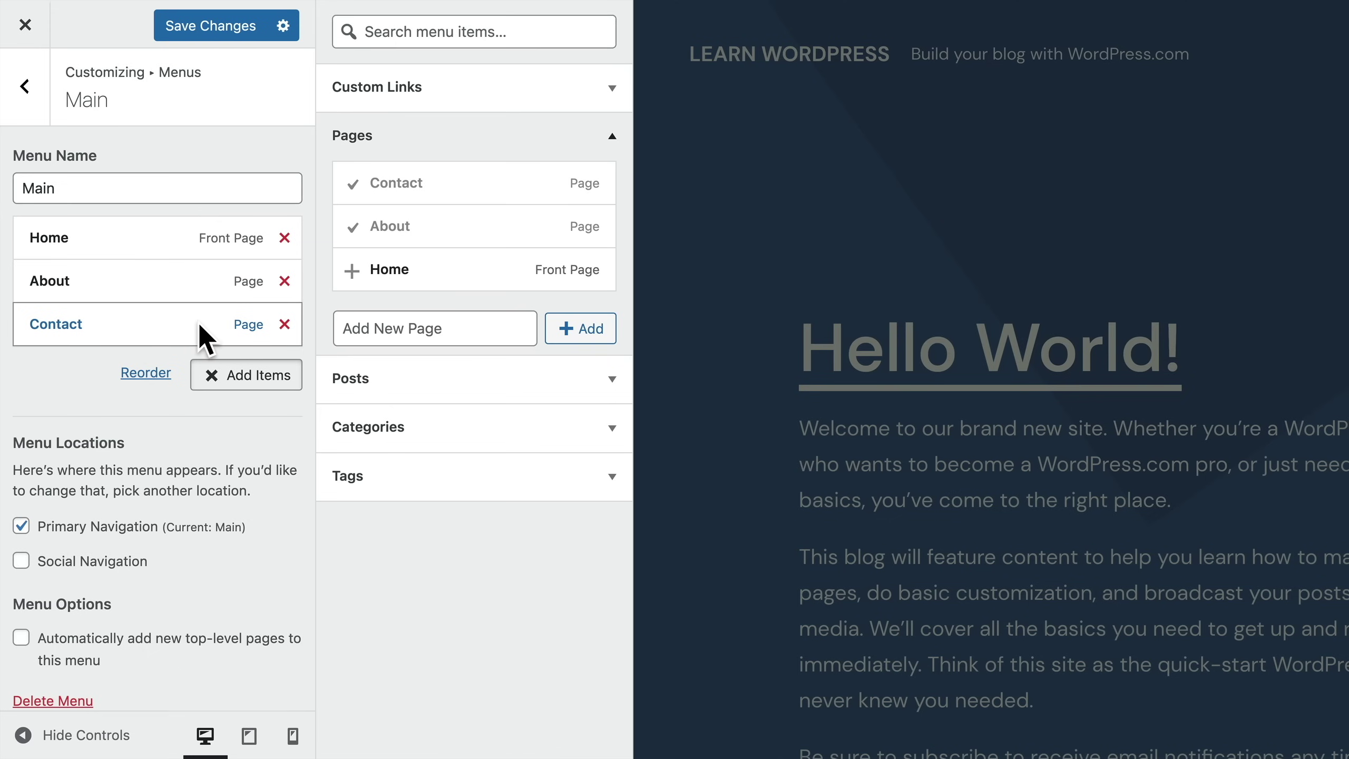
# Review the posts, categories, tags and custom link options, then save the Home/About/Contact menu.
pyautogui.click(480, 377)
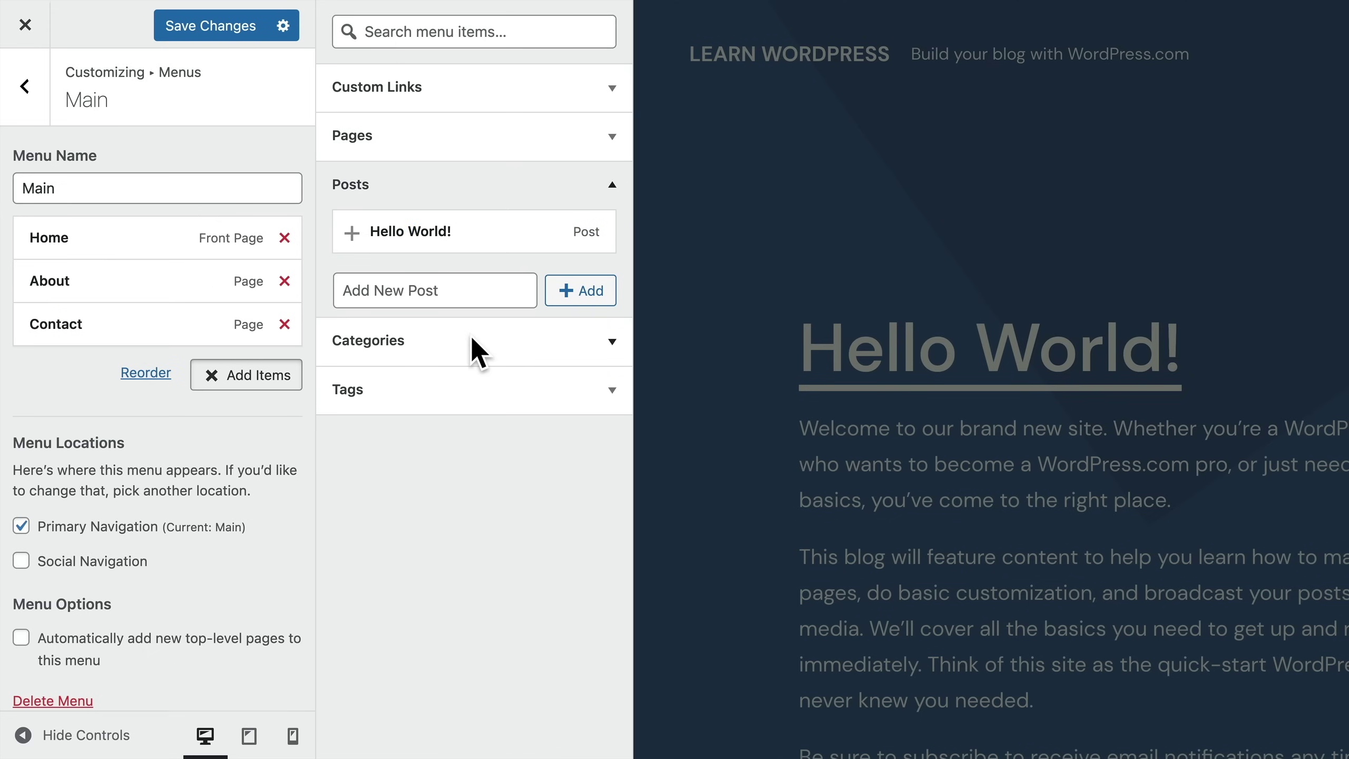
pyautogui.click(470, 340)
pyautogui.click(470, 358)
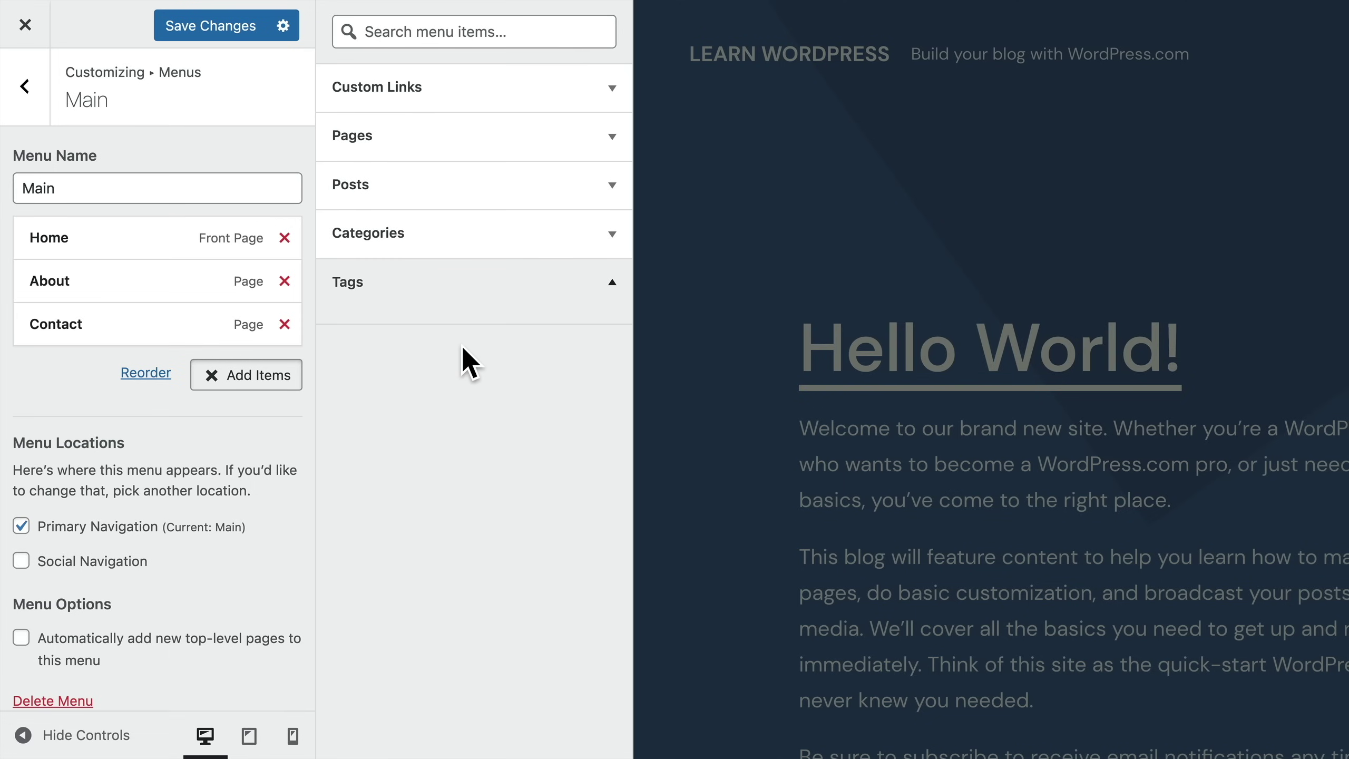
pyautogui.click(467, 88)
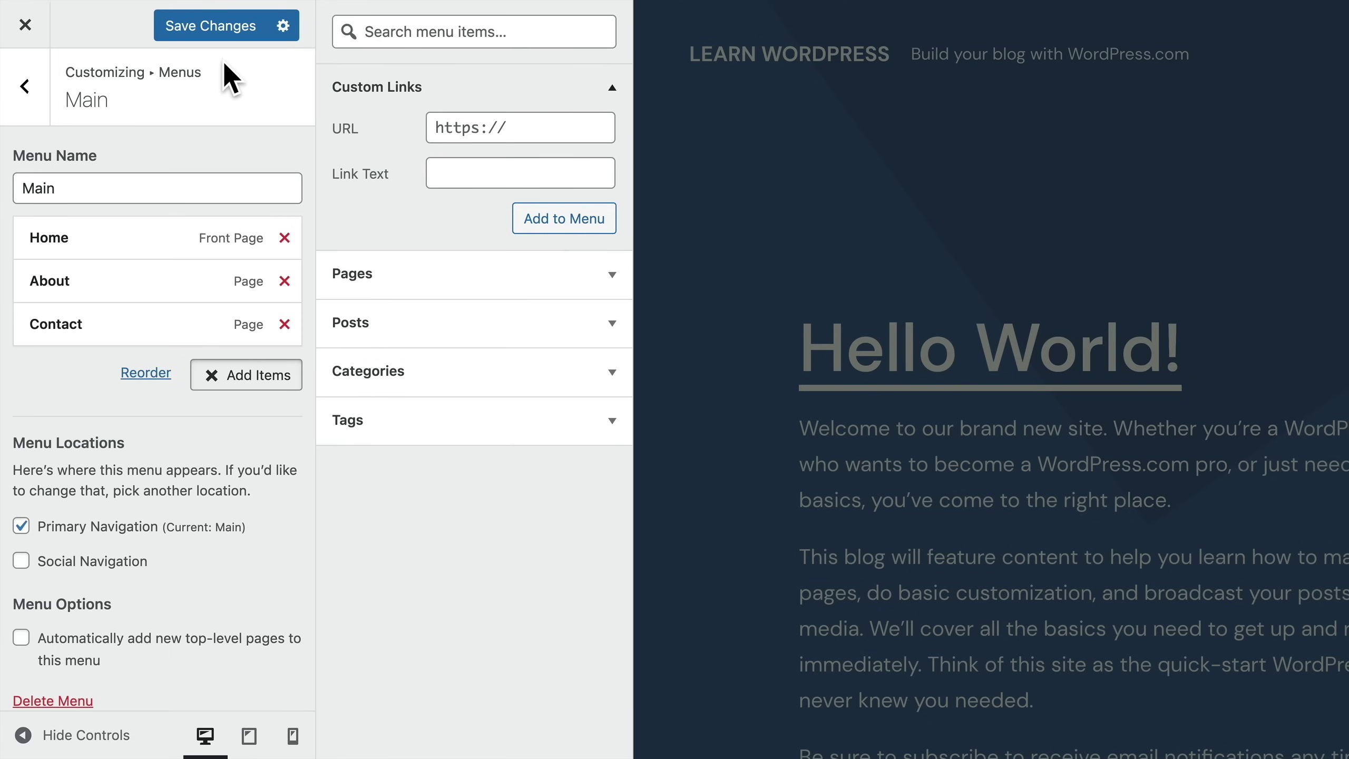
pyautogui.click(243, 35)
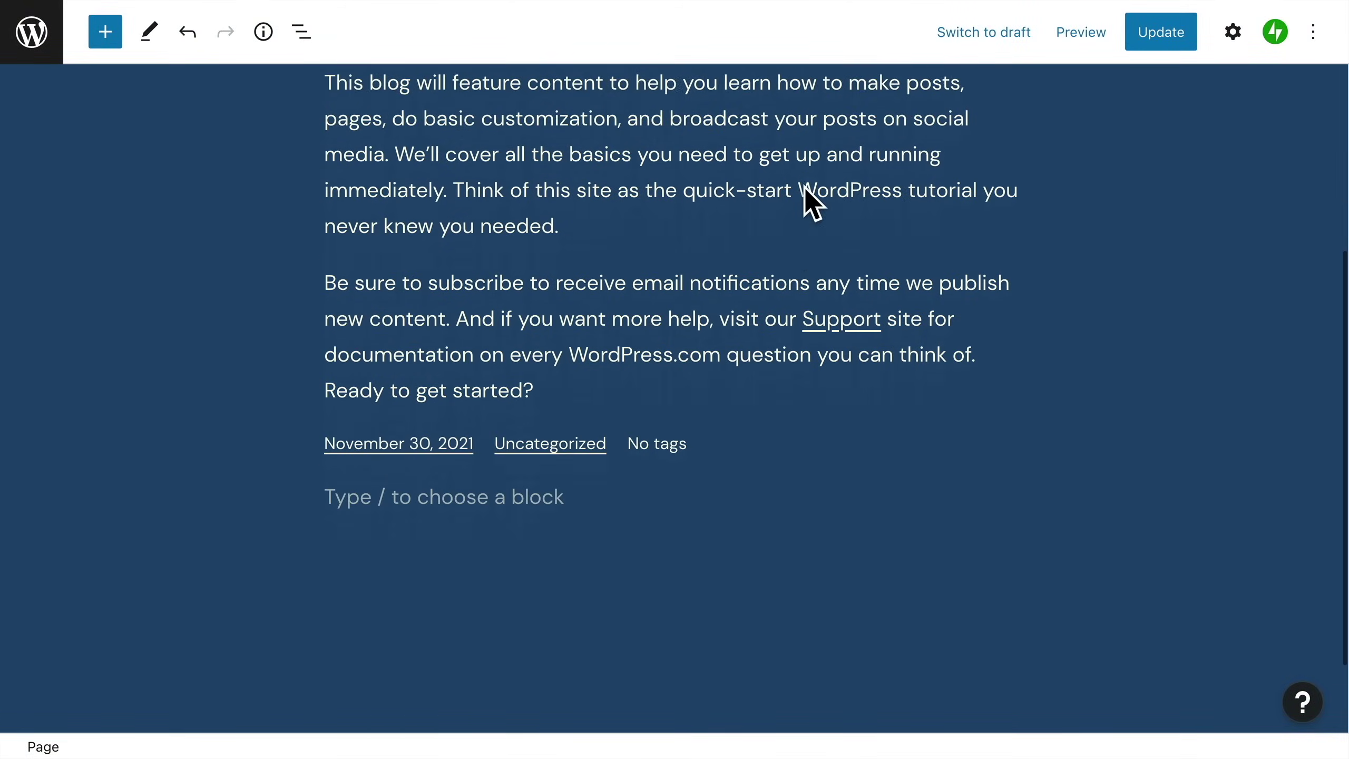
pyautogui.scroll(-3, 804, 187)
# Insert the Subscribe-category 'Subscription' pattern with its email signup form into Hello World.
pyautogui.click(106, 31)
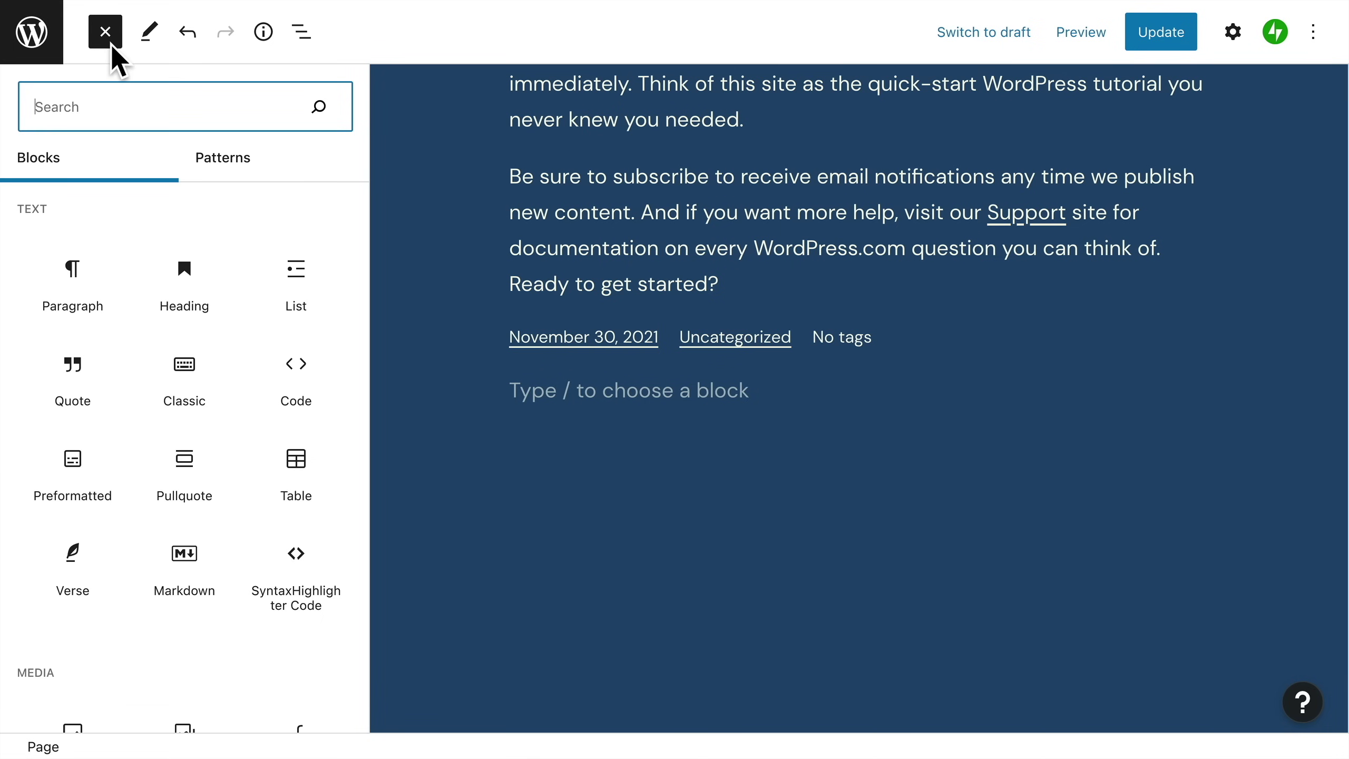
pyautogui.click(222, 157)
pyautogui.click(158, 215)
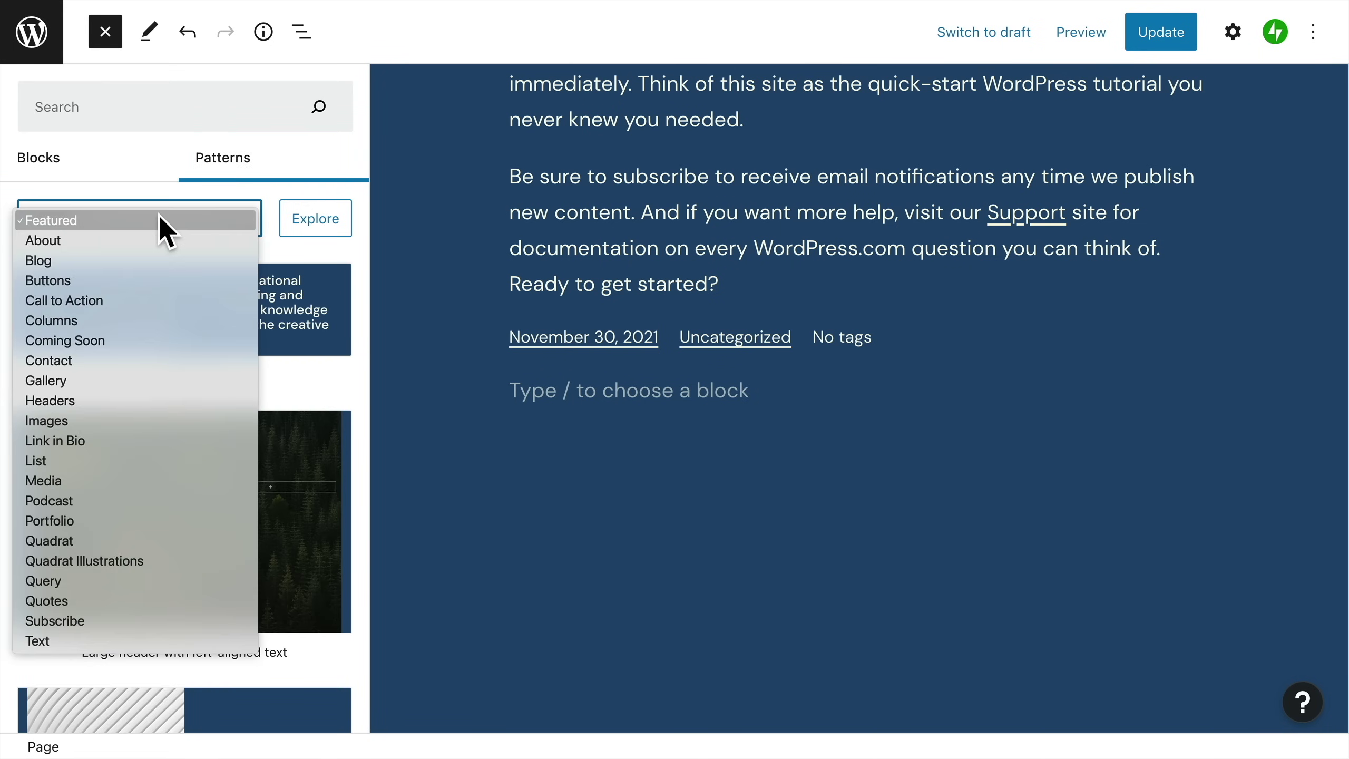
pyautogui.click(112, 620)
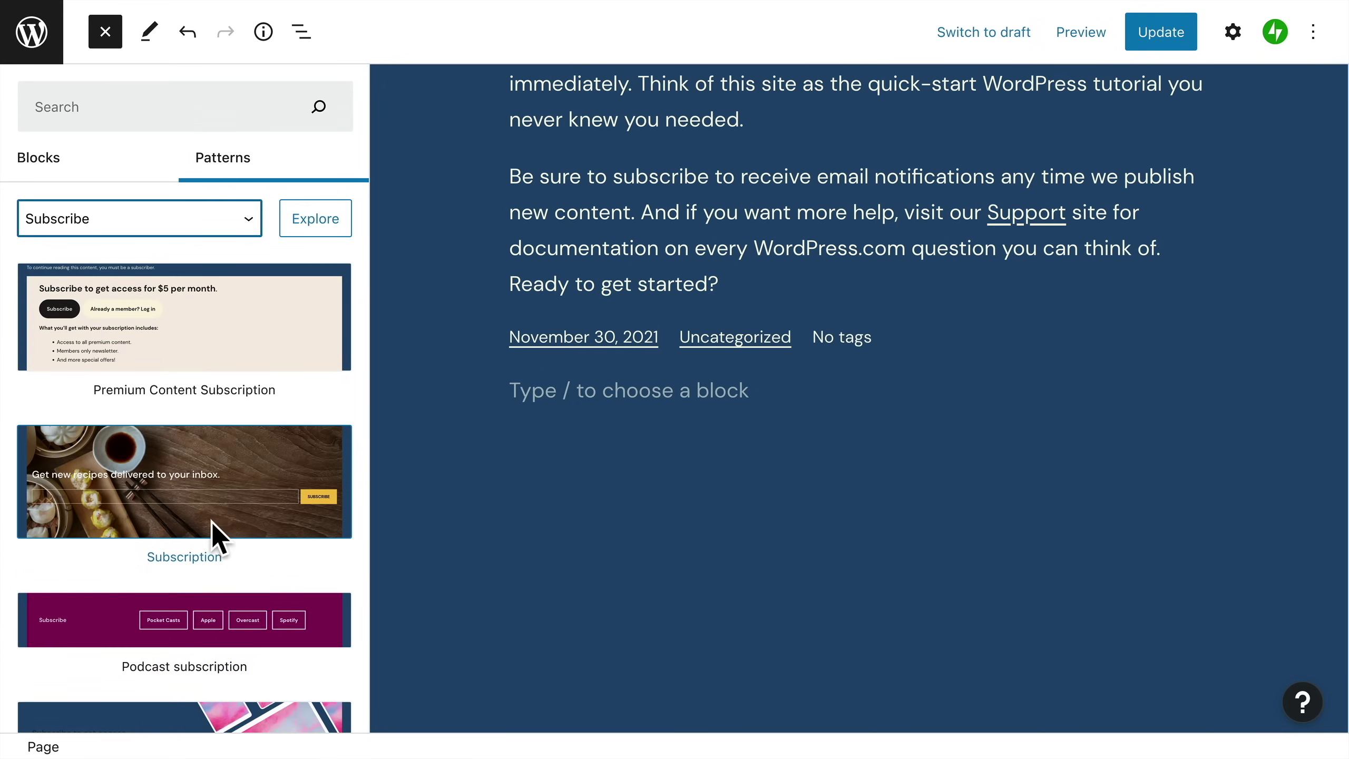
pyautogui.click(256, 520)
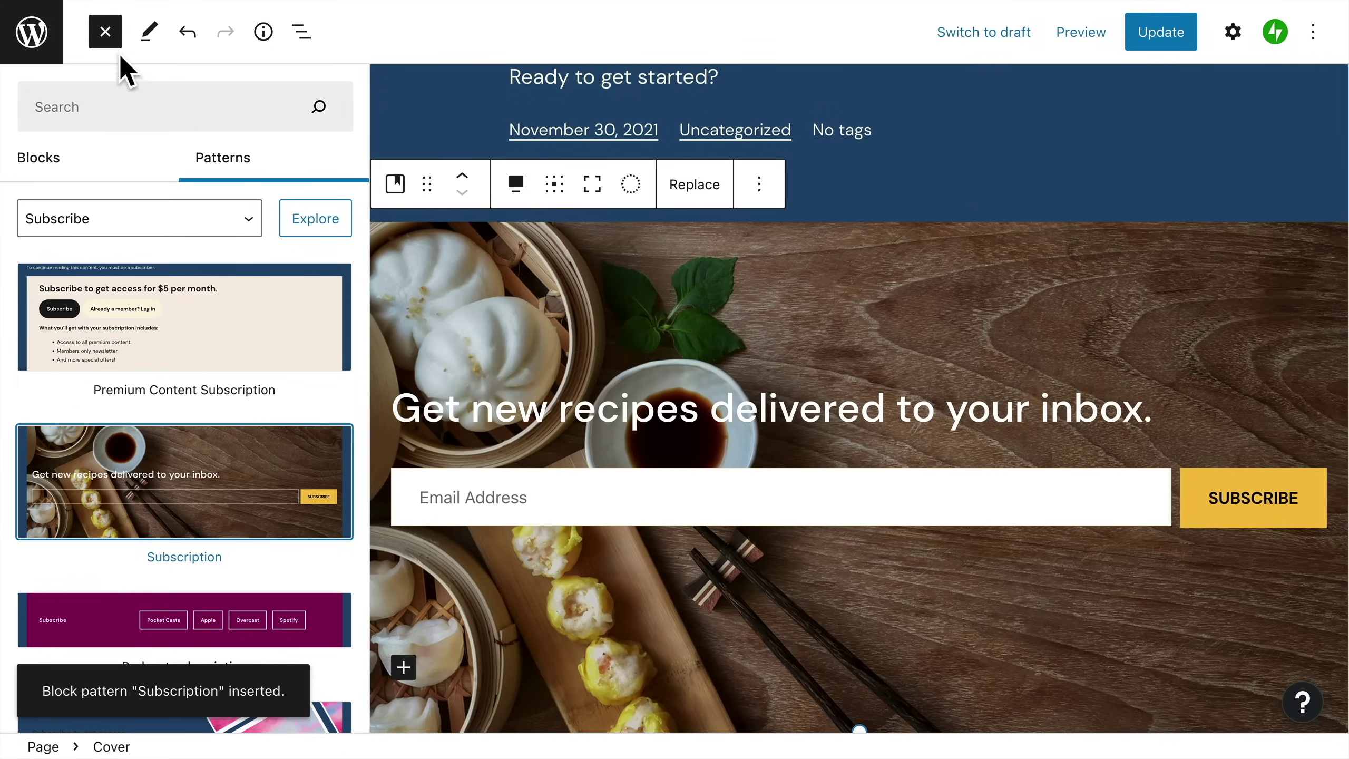
pyautogui.click(105, 41)
pyautogui.click(1077, 165)
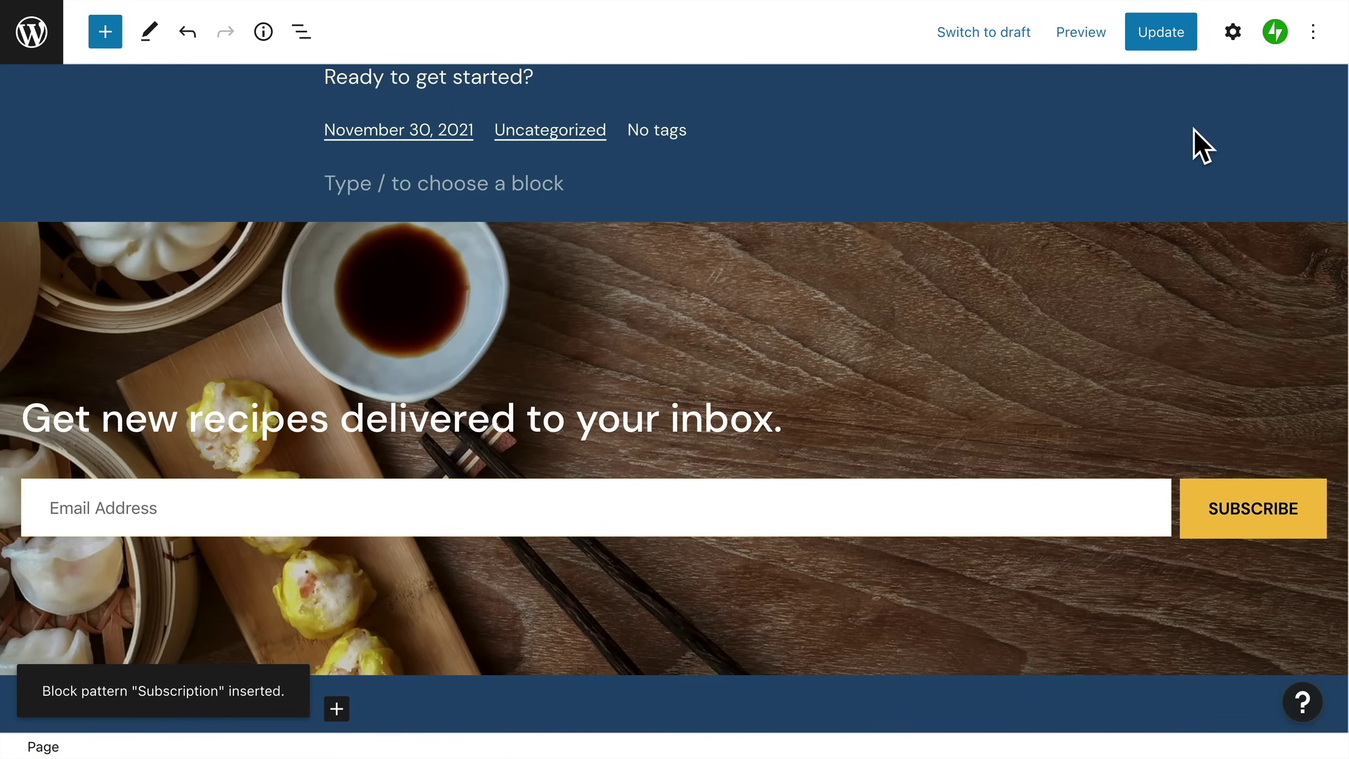